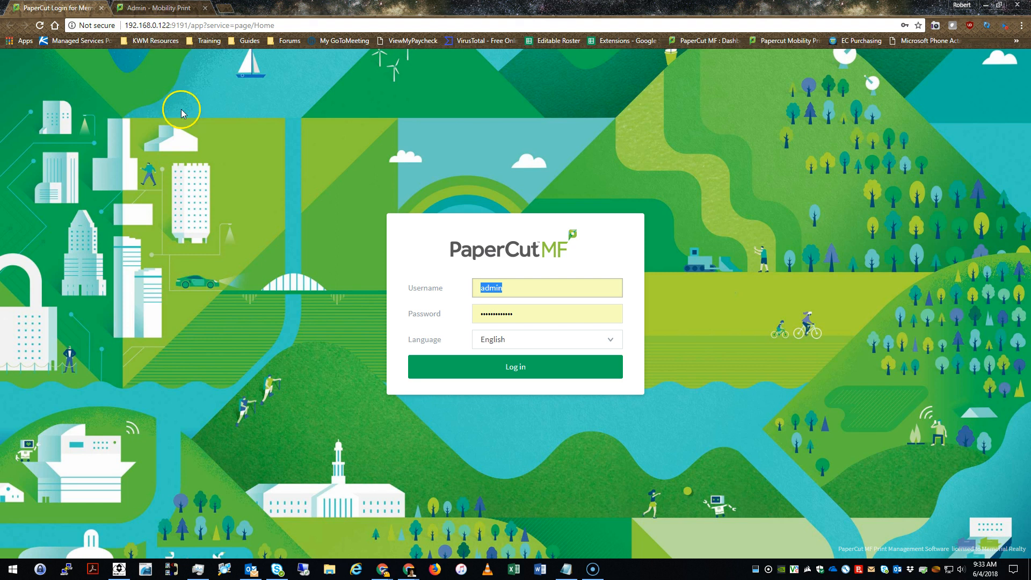
Leave the filled-in PaperCut MF login page for the 'Admin - Mobility Print' tab
drag(129, 24, 159, 23)
click(254, 159)
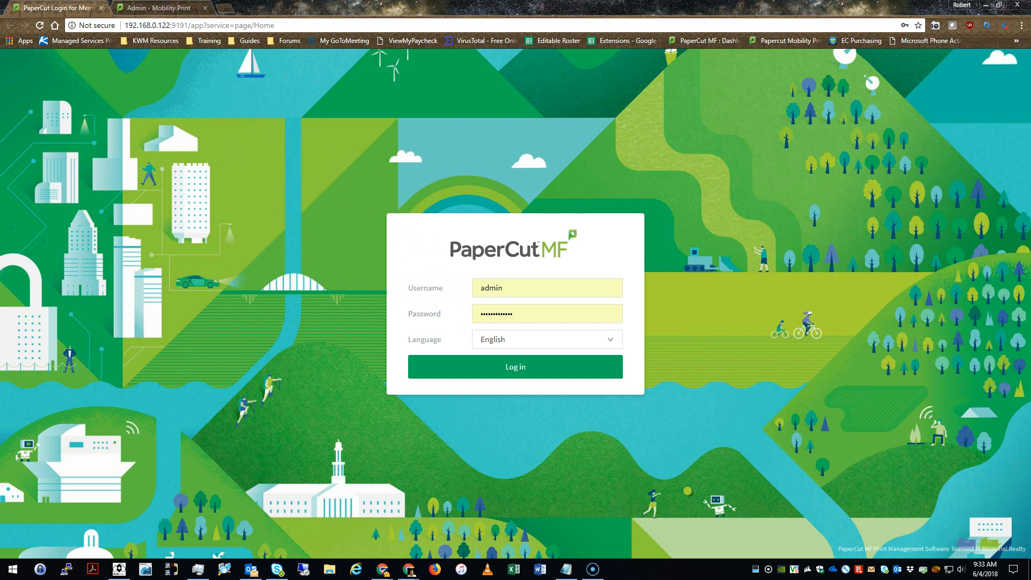
click(153, 8)
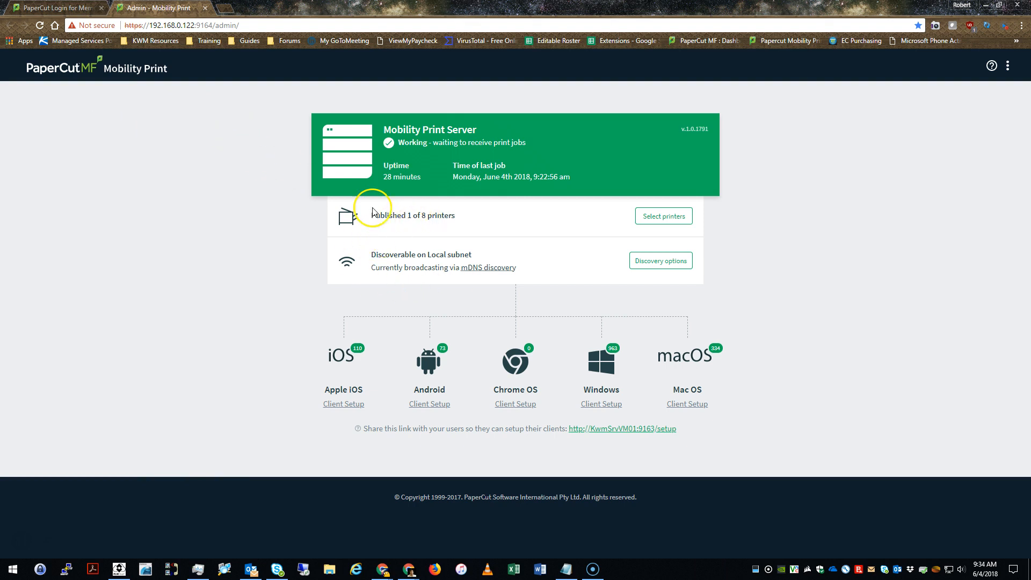
mouse_move(371, 213)
mouse_down()
mouse_move(428, 213)
mouse_move(373, 217)
mouse_up()
click(421, 216)
click(540, 227)
click(644, 219)
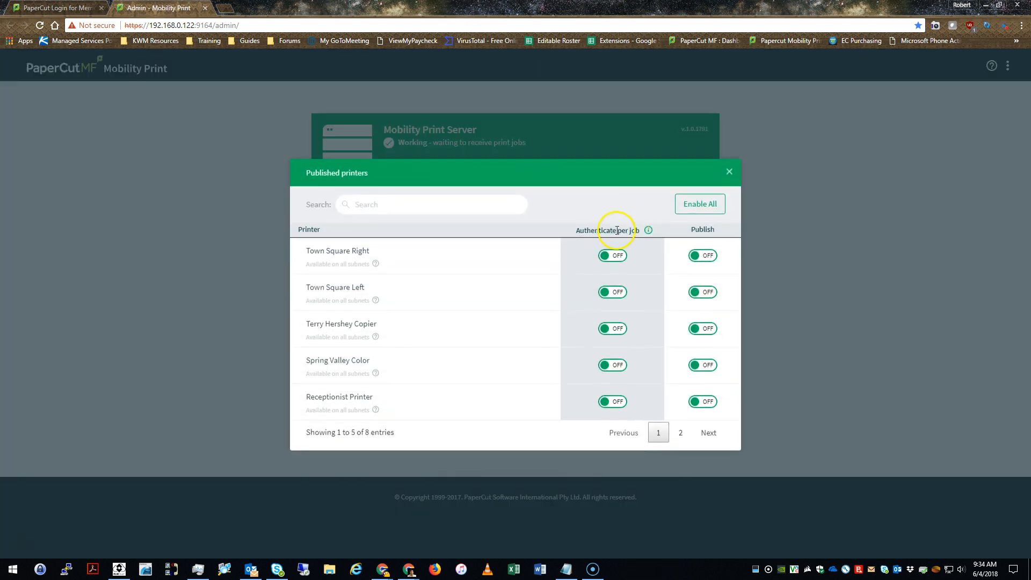
click(681, 432)
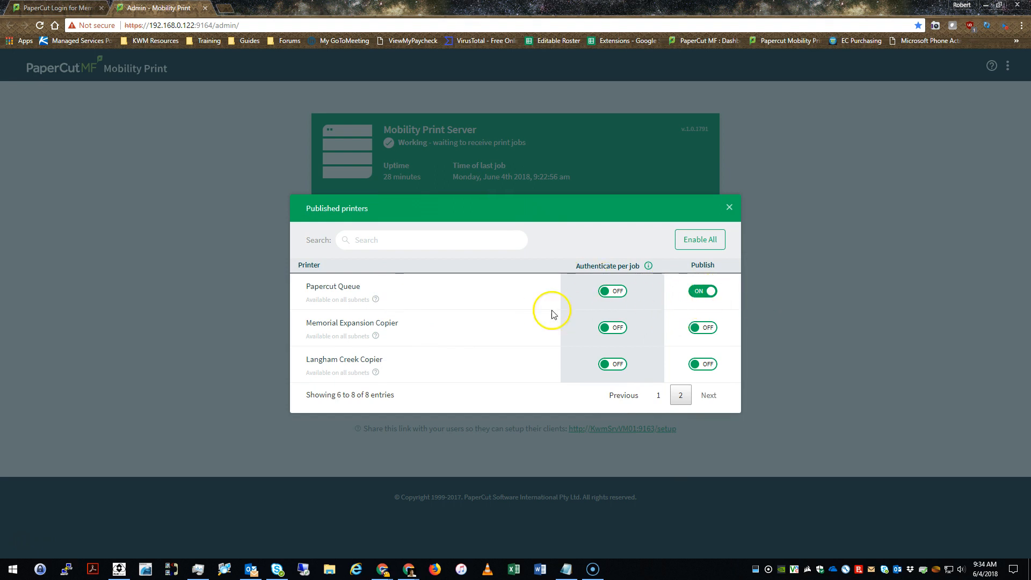
click(659, 396)
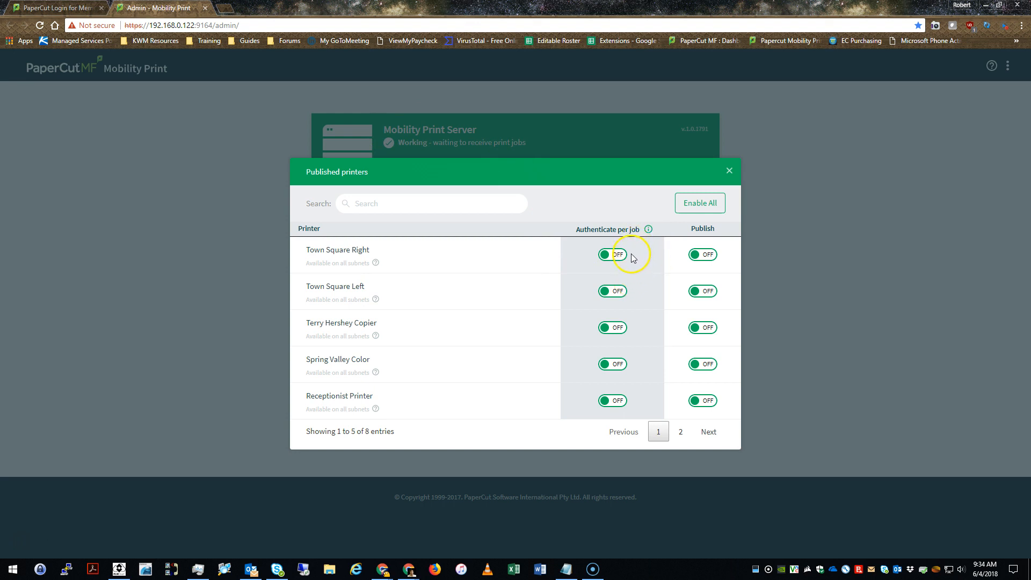
click(729, 172)
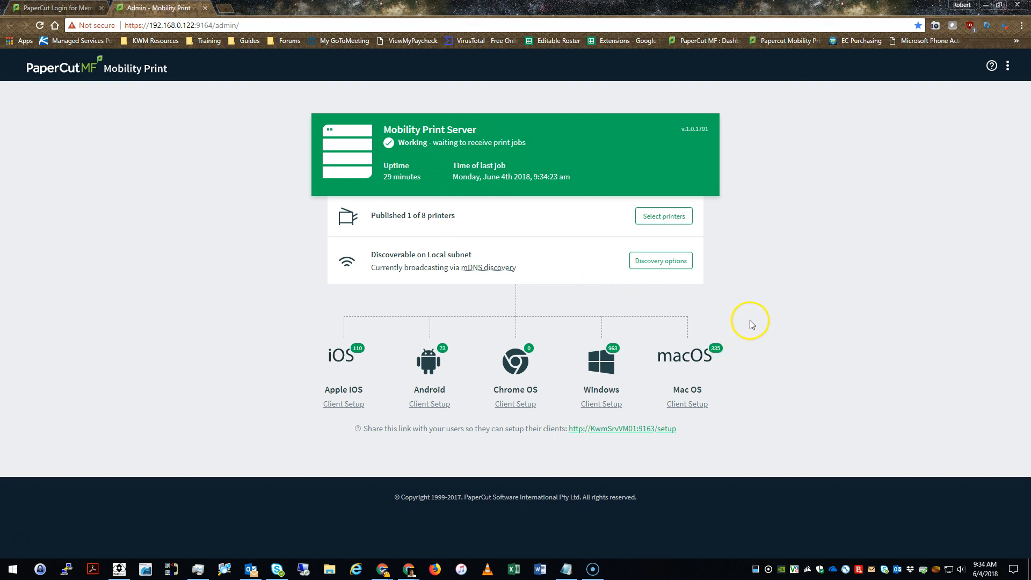
mouse_move(721, 352)
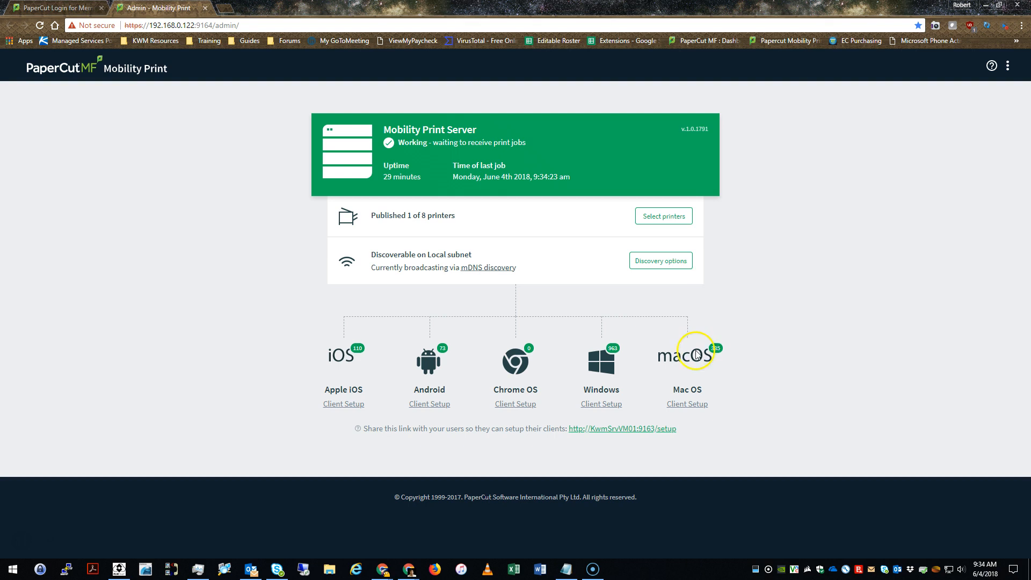
mouse_move(615, 352)
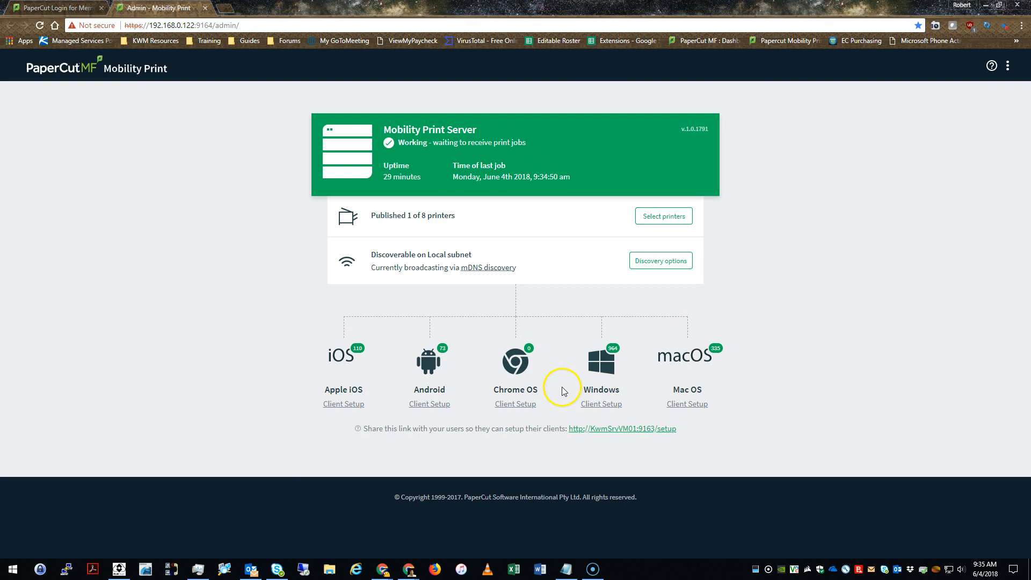
Log in as admin and continue past the 1,049-of-850 user licence warning
click(59, 7)
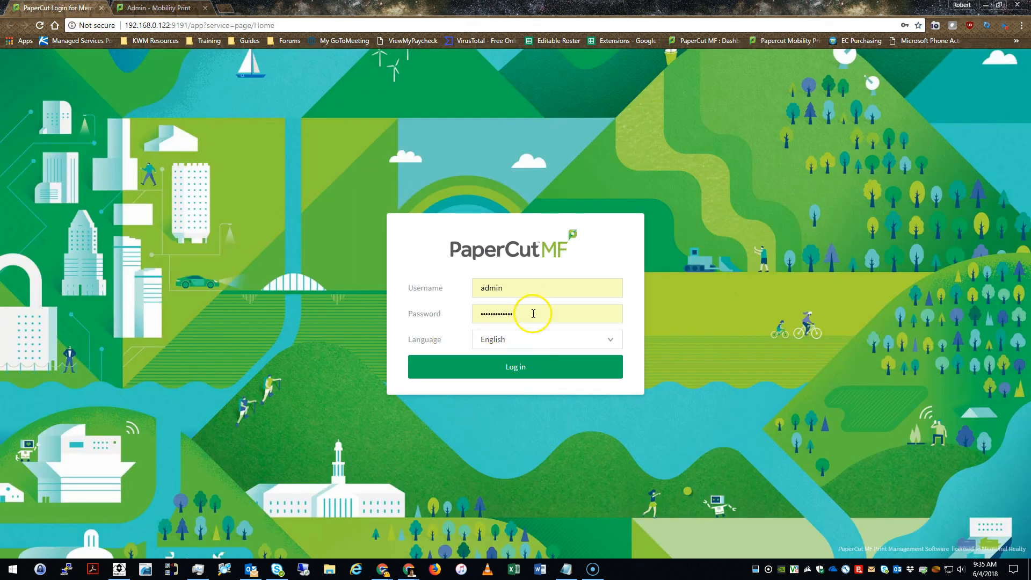
click(530, 367)
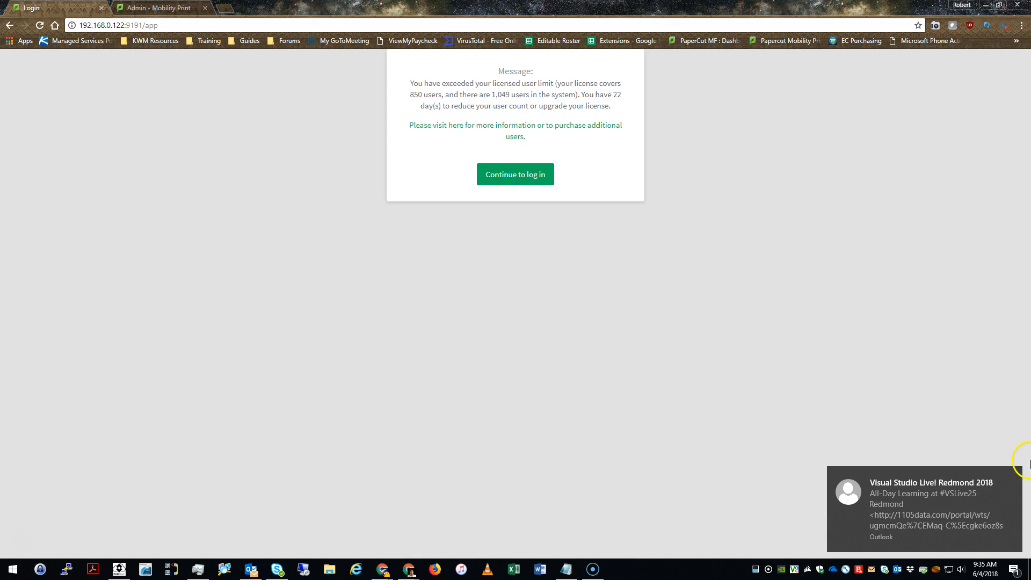
click(1014, 569)
click(639, 372)
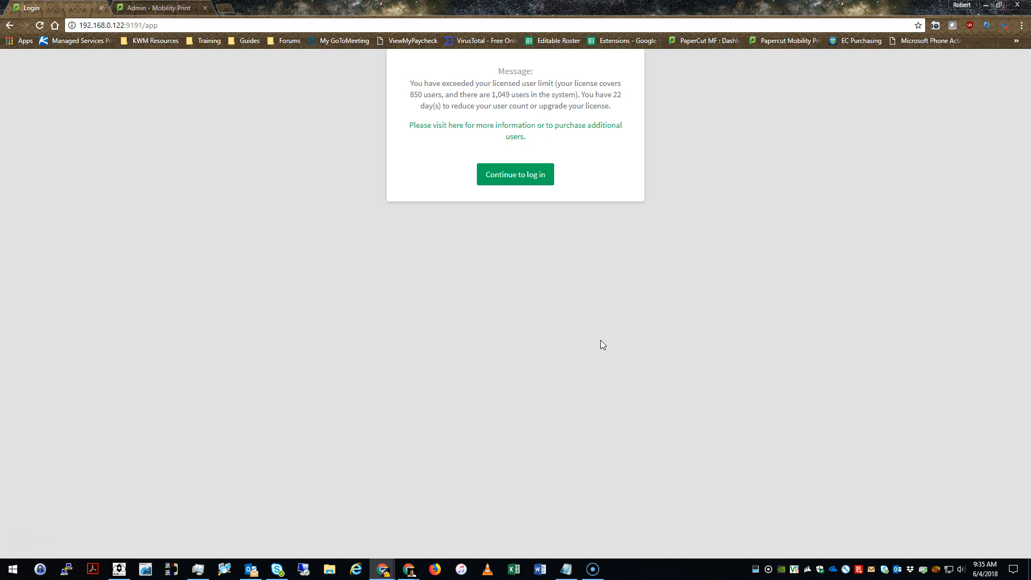
click(491, 182)
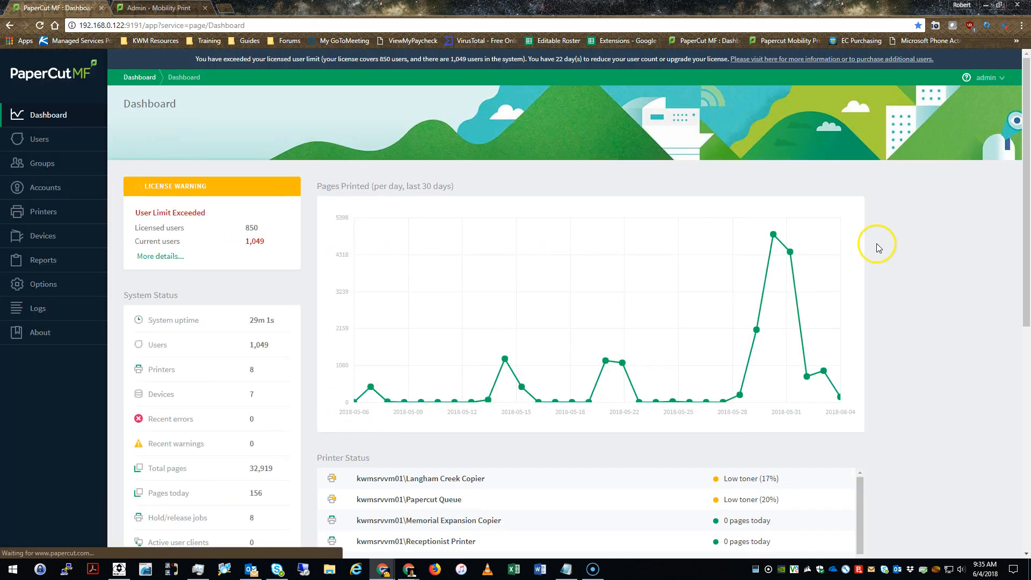
scroll(879, 249, down, 2)
scroll(911, 253, down, 1)
scroll(912, 253, up, 1)
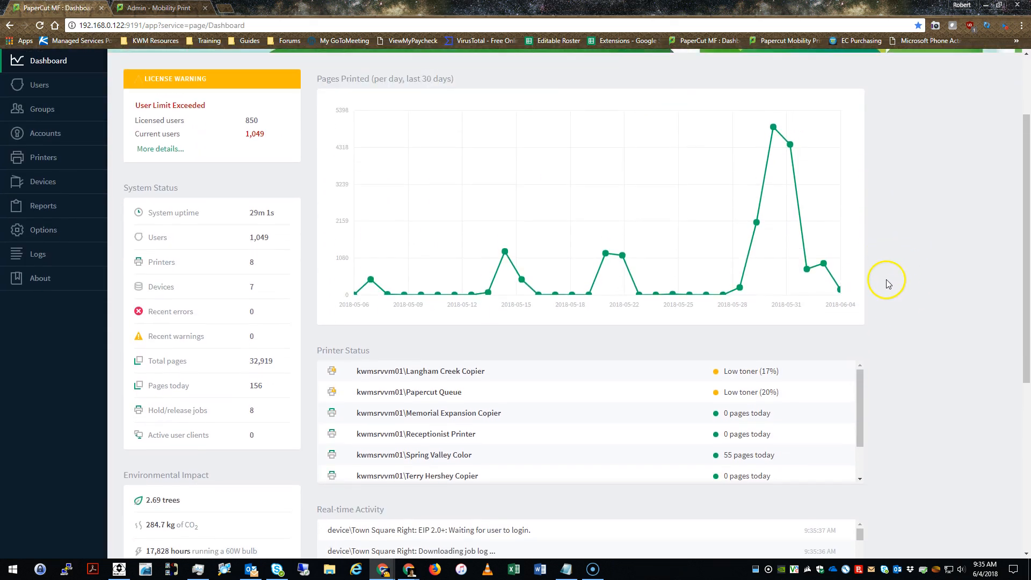
scroll(568, 428, down, 2)
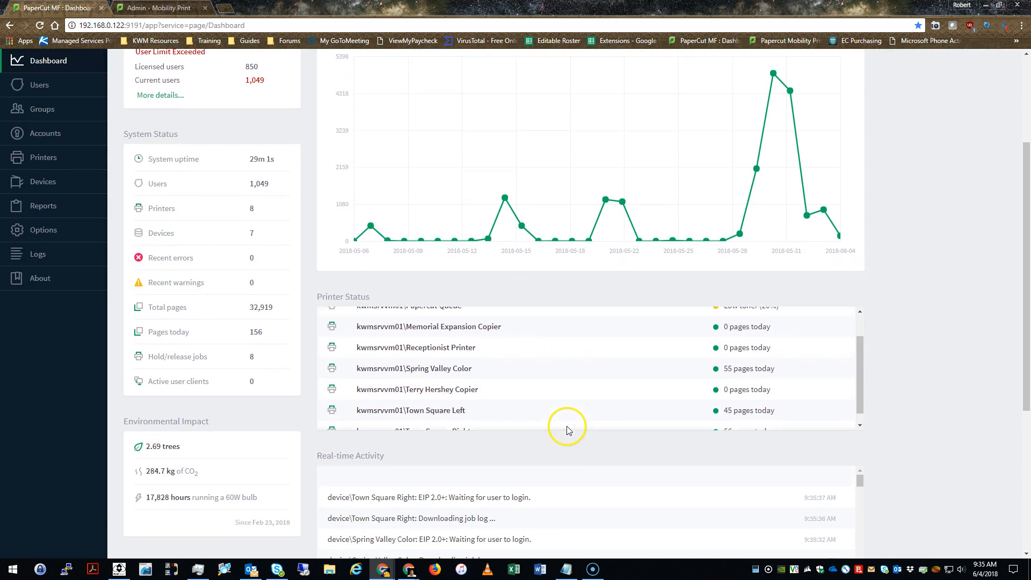
scroll(569, 428, up, 1)
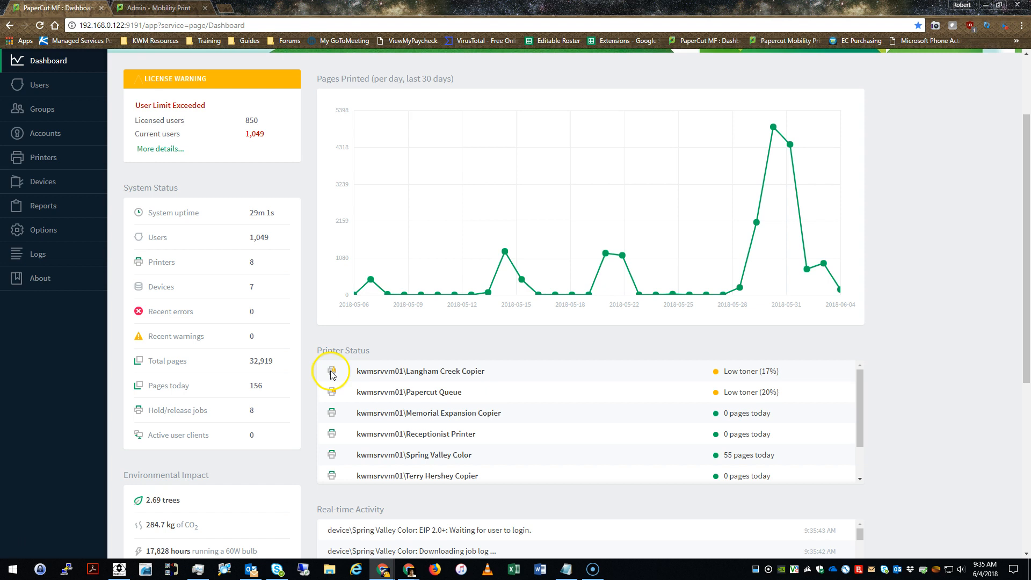
scroll(714, 439, down, 2)
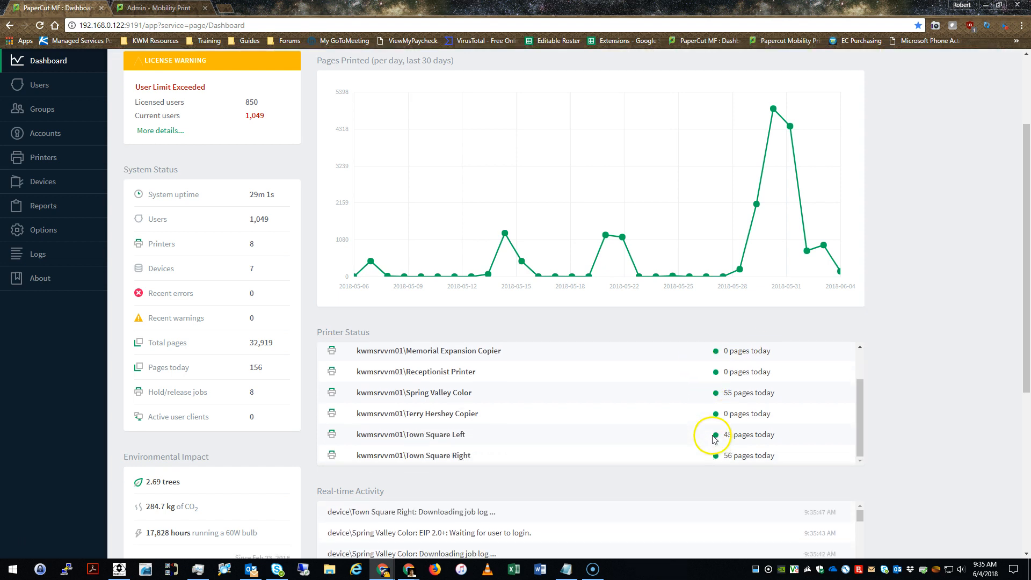
scroll(715, 440, down, 1)
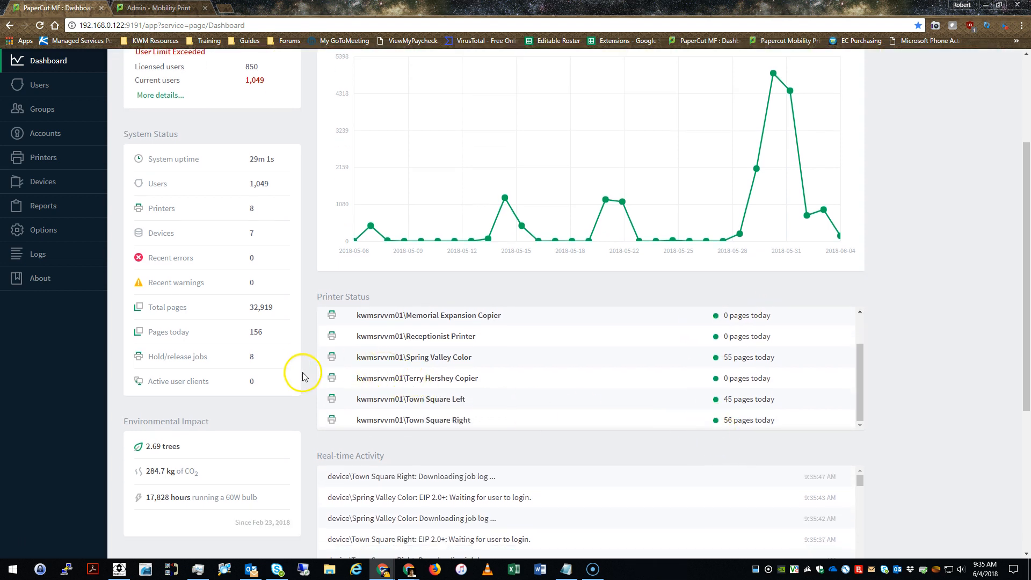
scroll(304, 377, down, 2)
scroll(312, 380, up, 4)
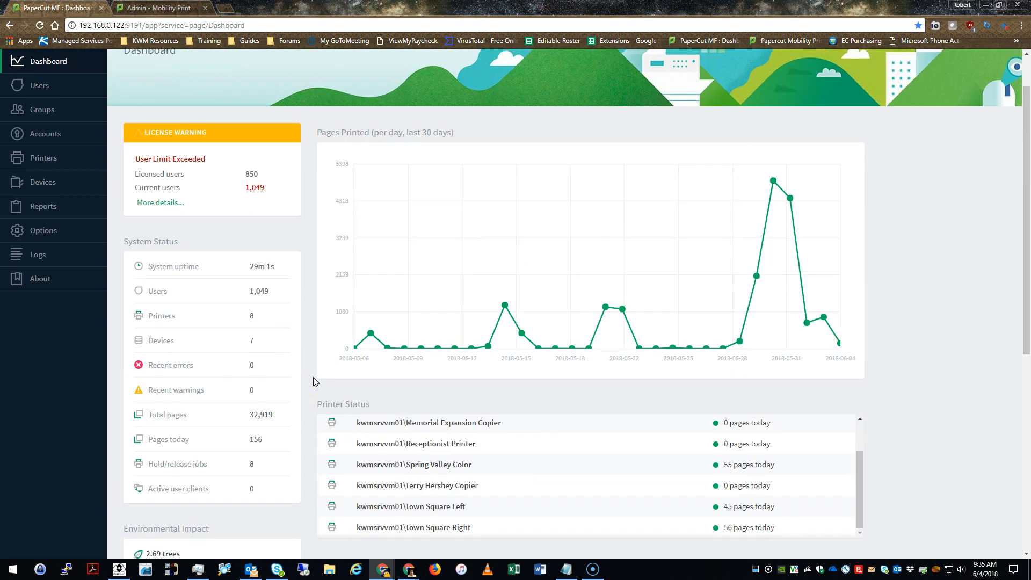
scroll(252, 333, up, 1)
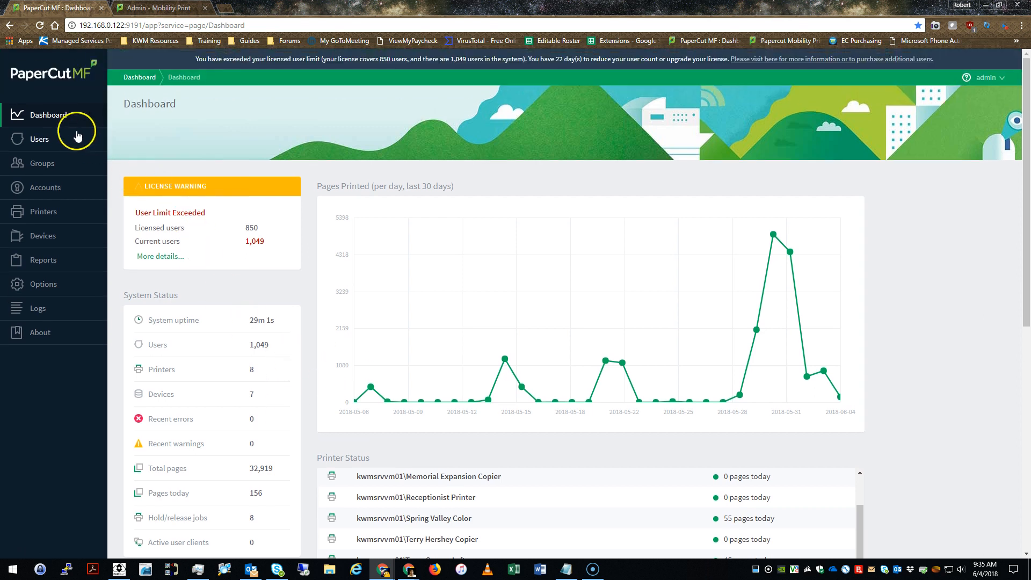
Open the User List and look up a user by surname in Quick Find
click(57, 143)
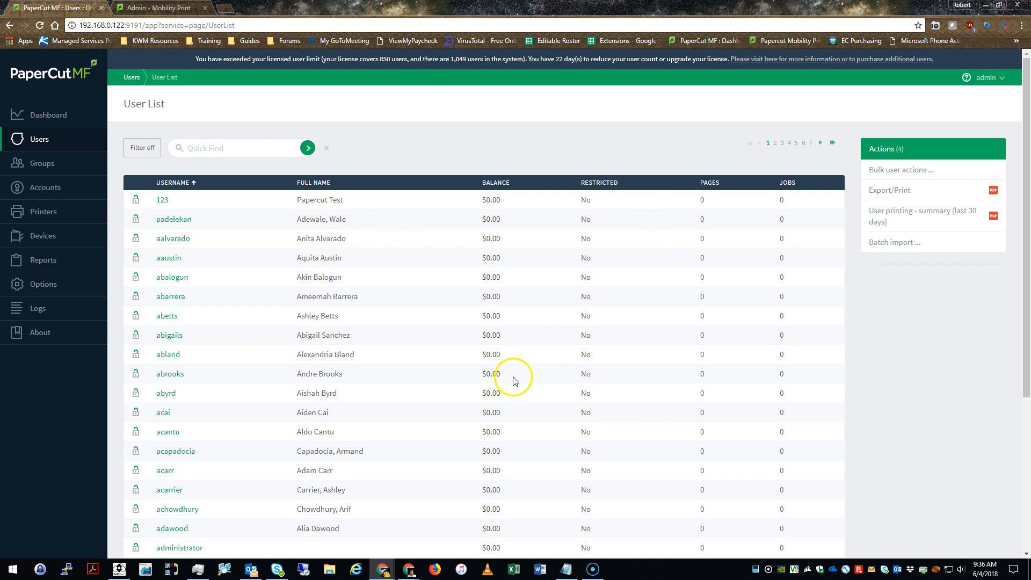
scroll(513, 377, down, 4)
scroll(514, 379, up, 4)
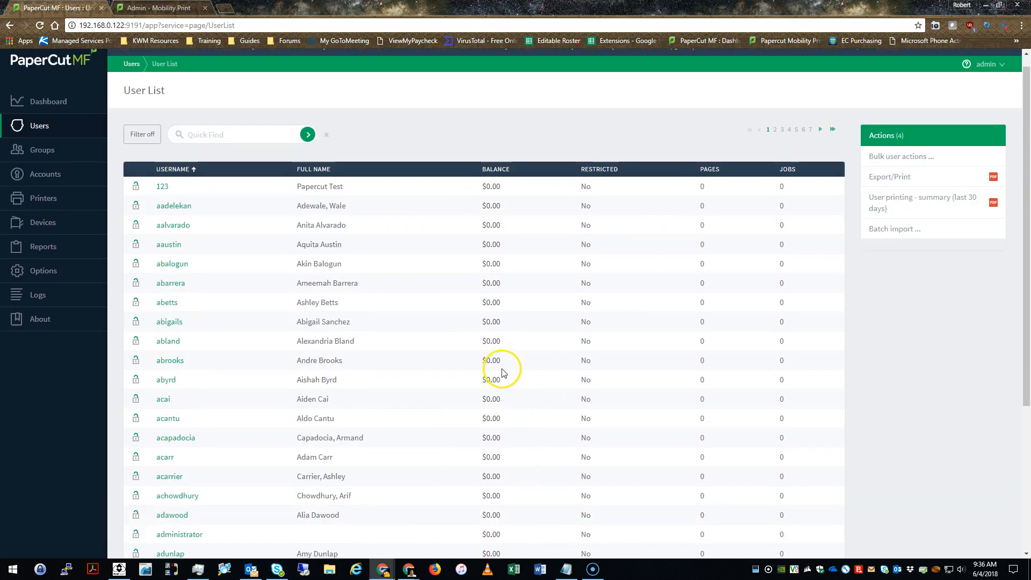
click(235, 148)
text(Rosbourne)
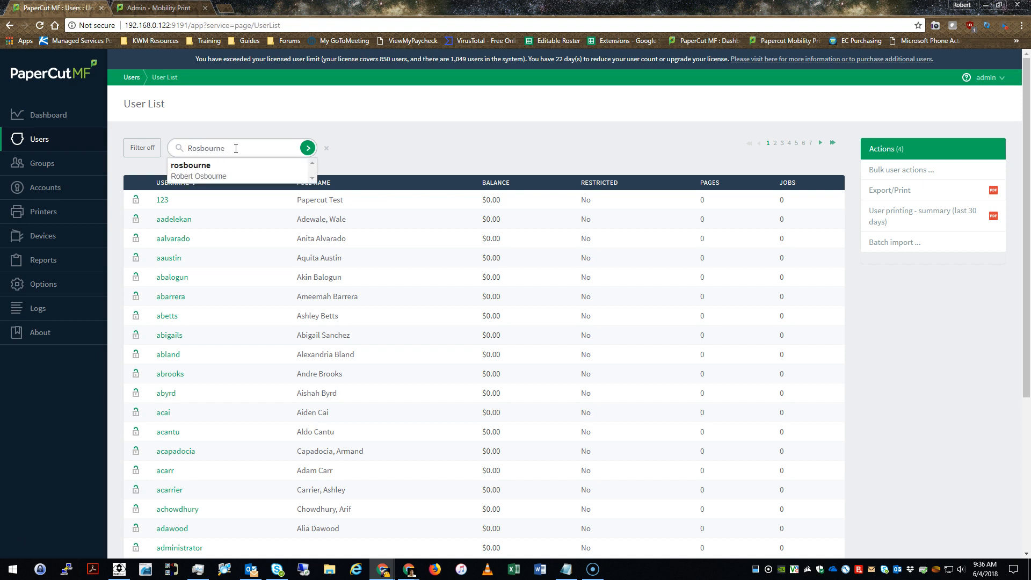
click(228, 169)
key(BackSpace)
key(BackSpace)
key(BackSpace)
key(BackSpace)
key(BackSpace)
key(BackSpace)
key(BackSpace)
key(BackSpace)
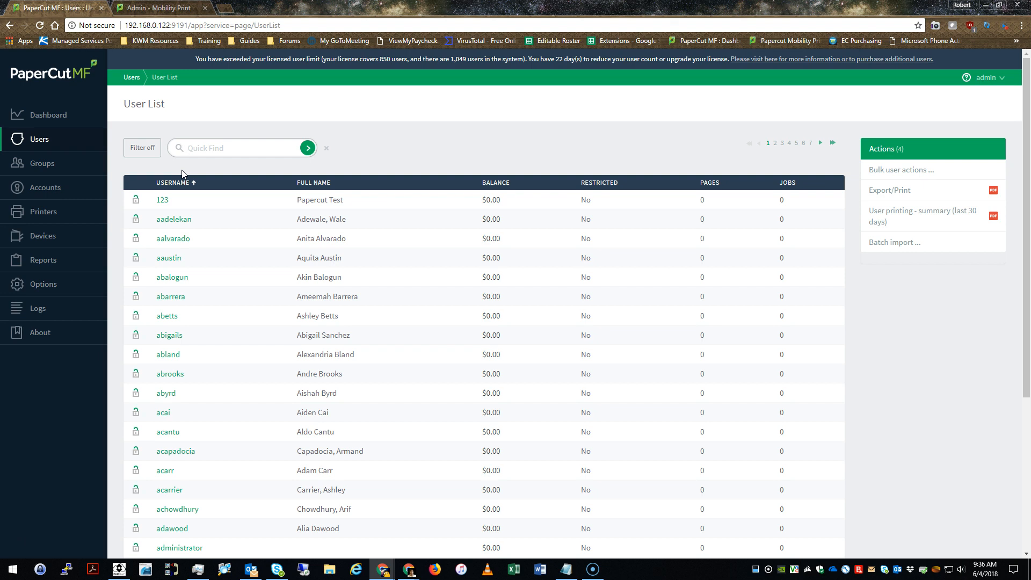
Look up a second user by username in Quick Find and select the match
key(Down)
key(Down)
key(Down)
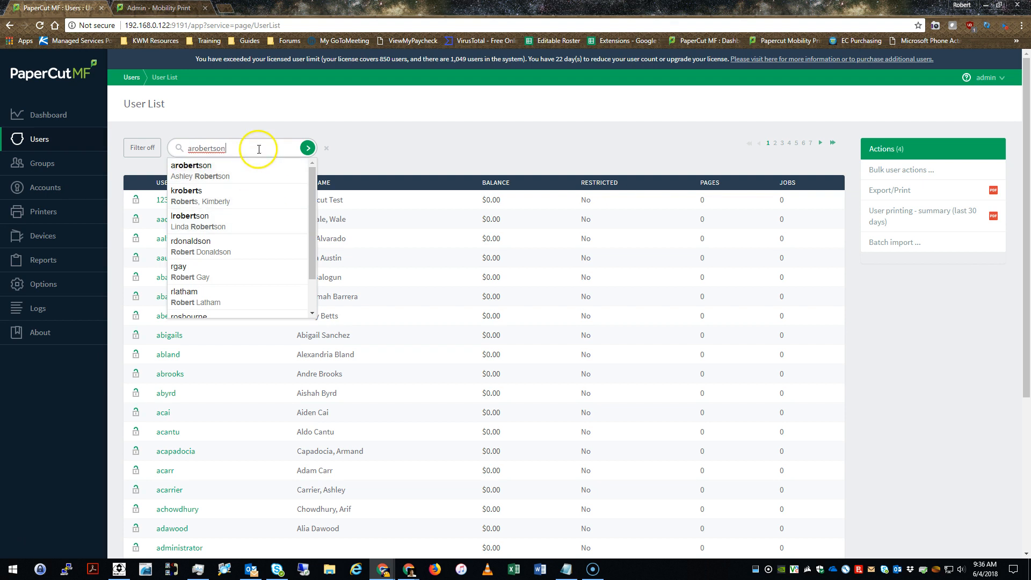
scroll(261, 229, down, 3)
scroll(258, 227, up, 3)
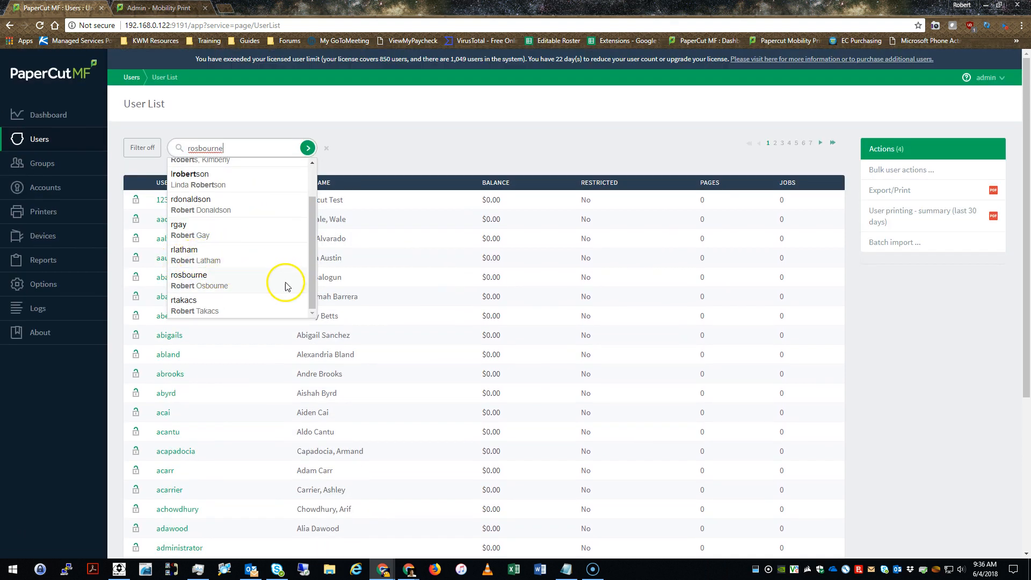
click(283, 281)
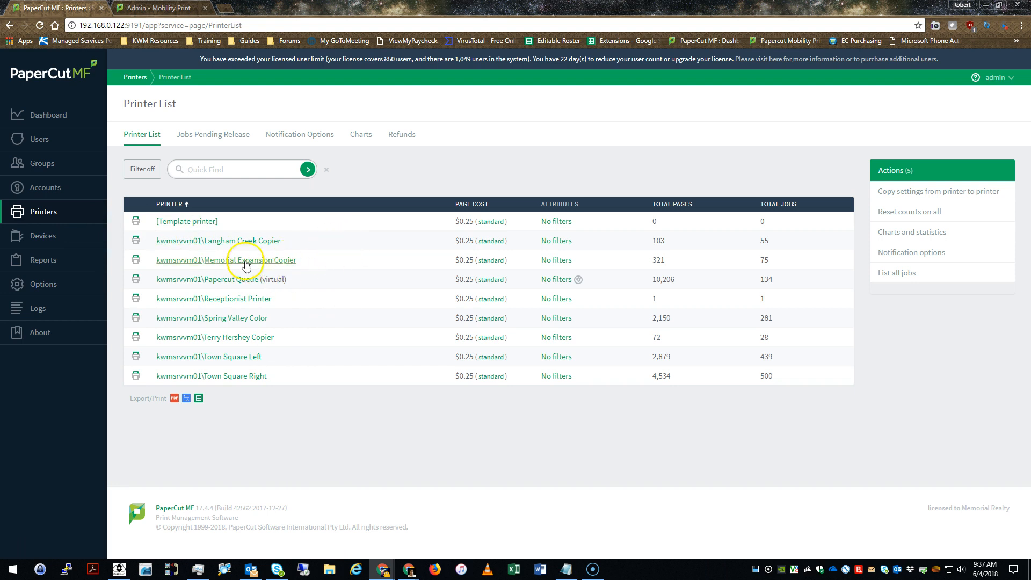
click(36, 244)
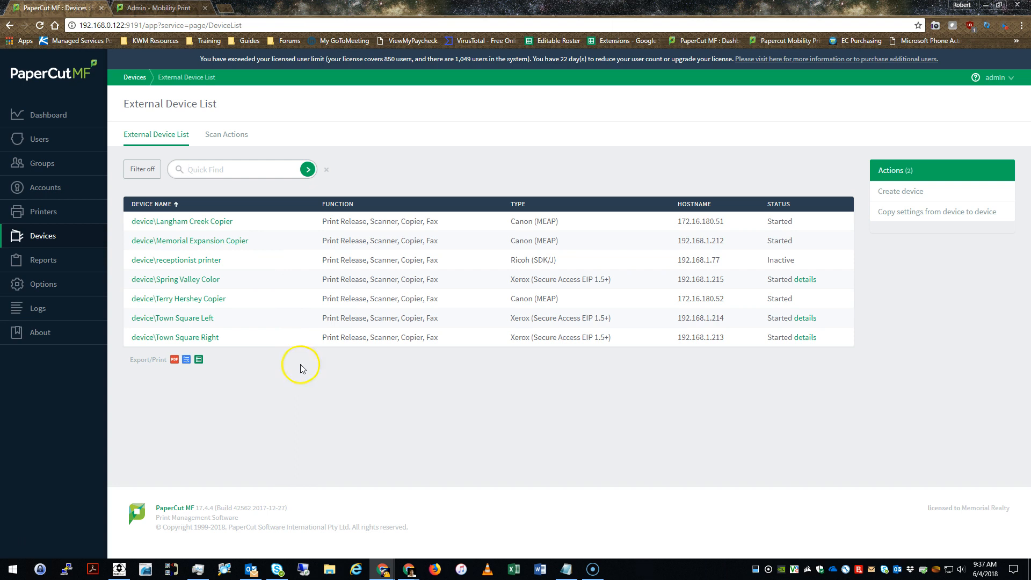
Open the Printer List from the sidebar
click(64, 209)
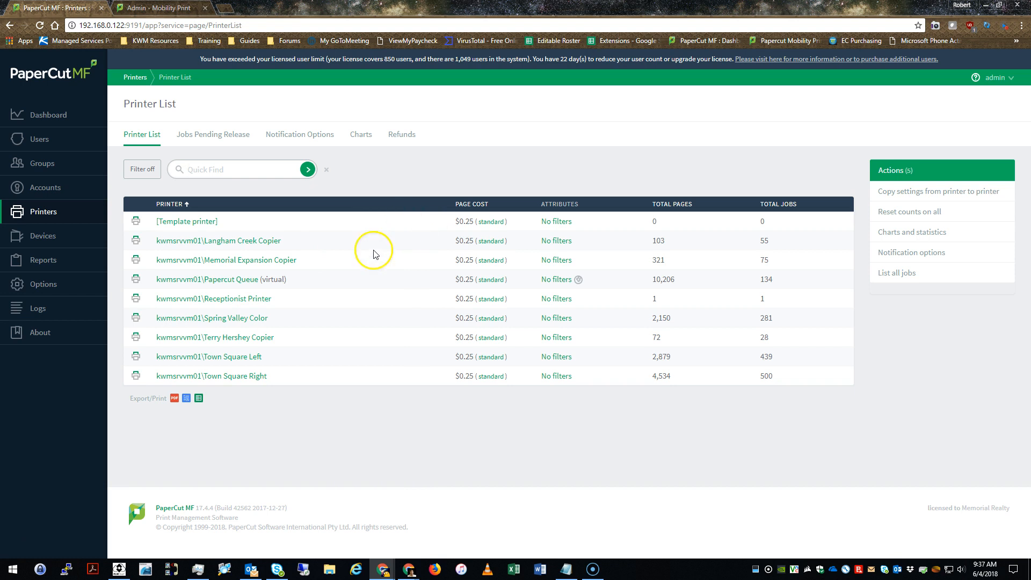
Open the Langham Creek Copier's details and review its host server and serial number
click(276, 248)
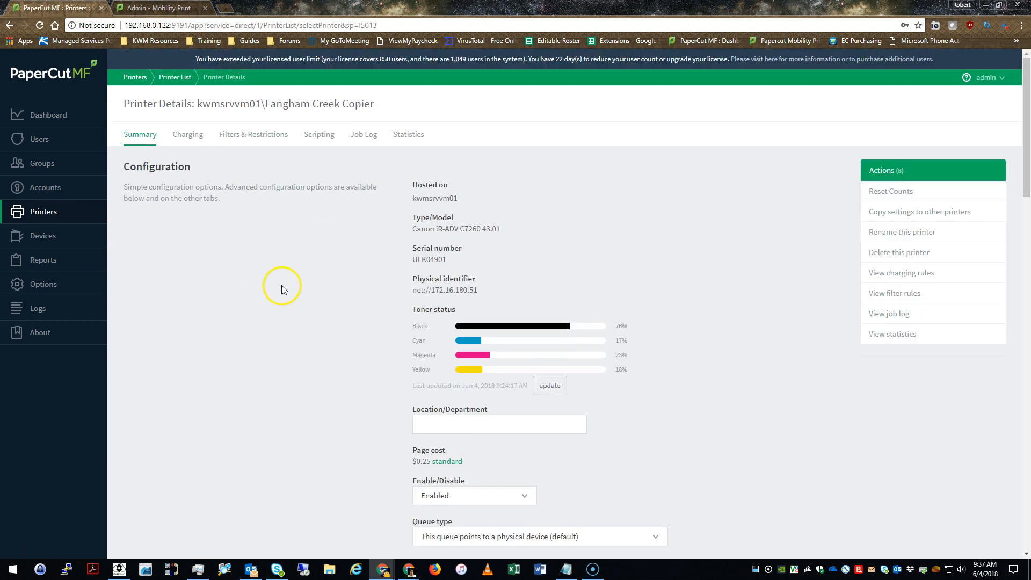
scroll(378, 222, down, 1)
drag(415, 144, 455, 176)
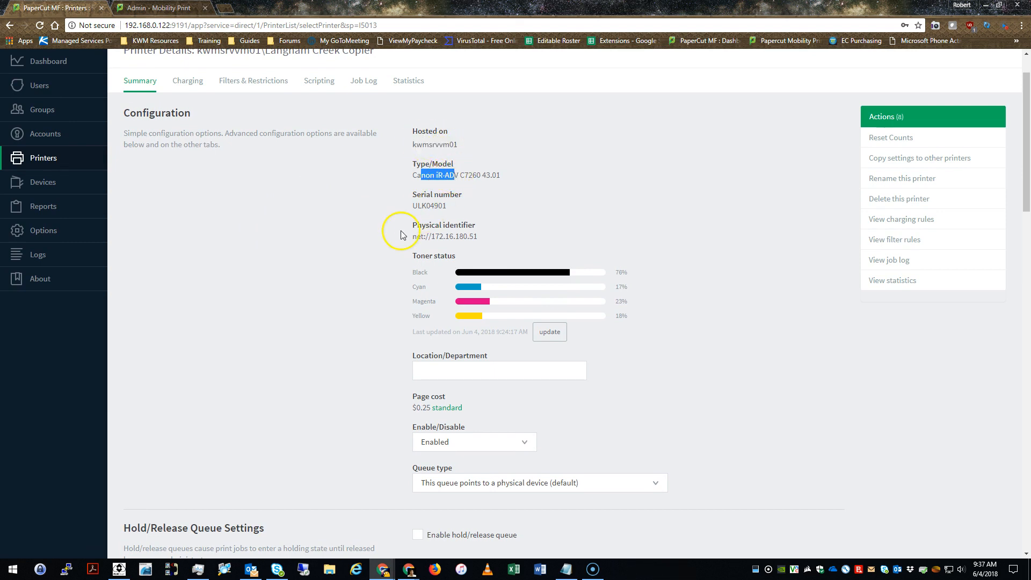
scroll(425, 111, down, 2)
drag(417, 98, 443, 109)
click(487, 126)
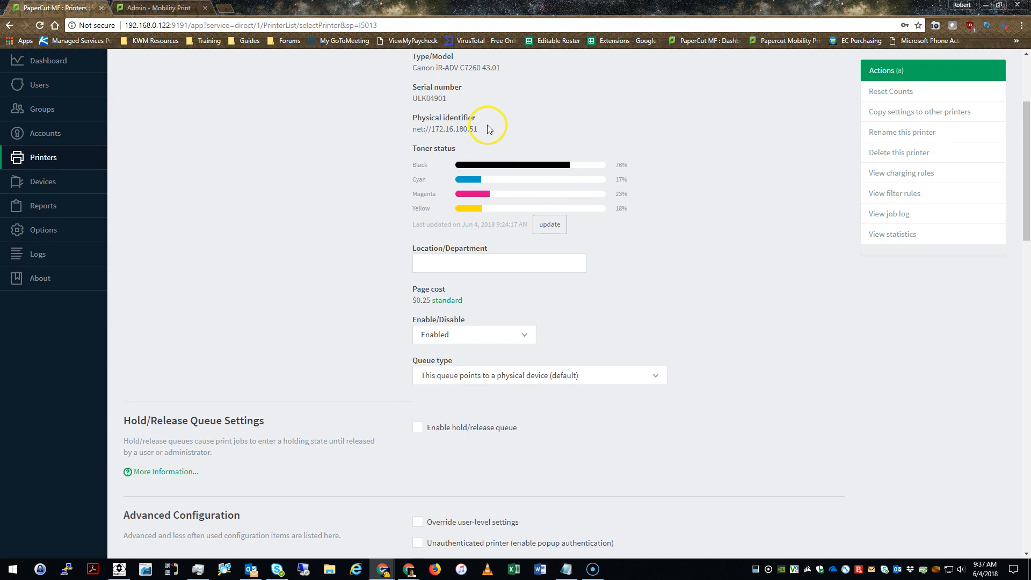
Request a toner level update for the copier and scroll through its settings
click(549, 233)
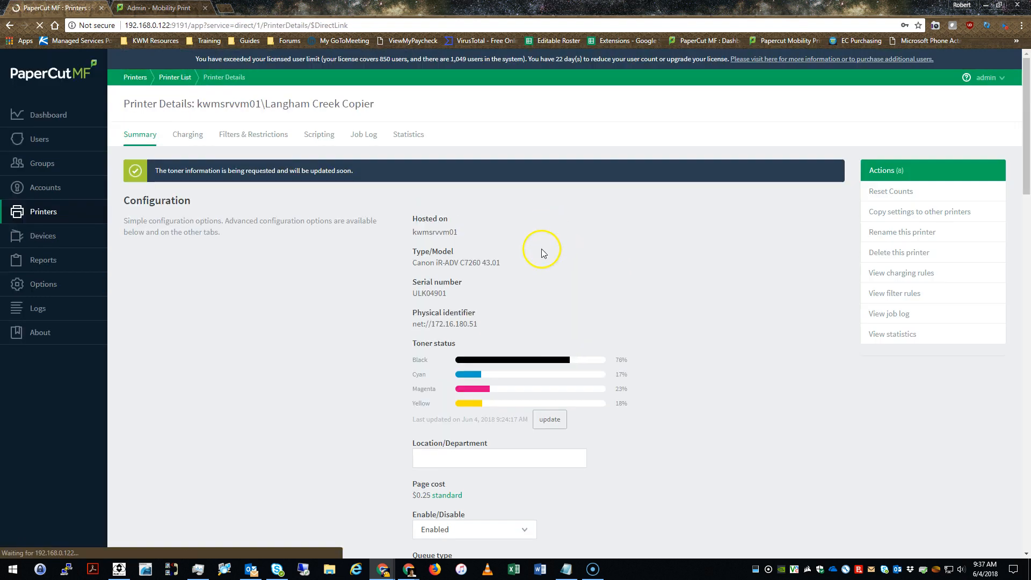
scroll(349, 315, down, 4)
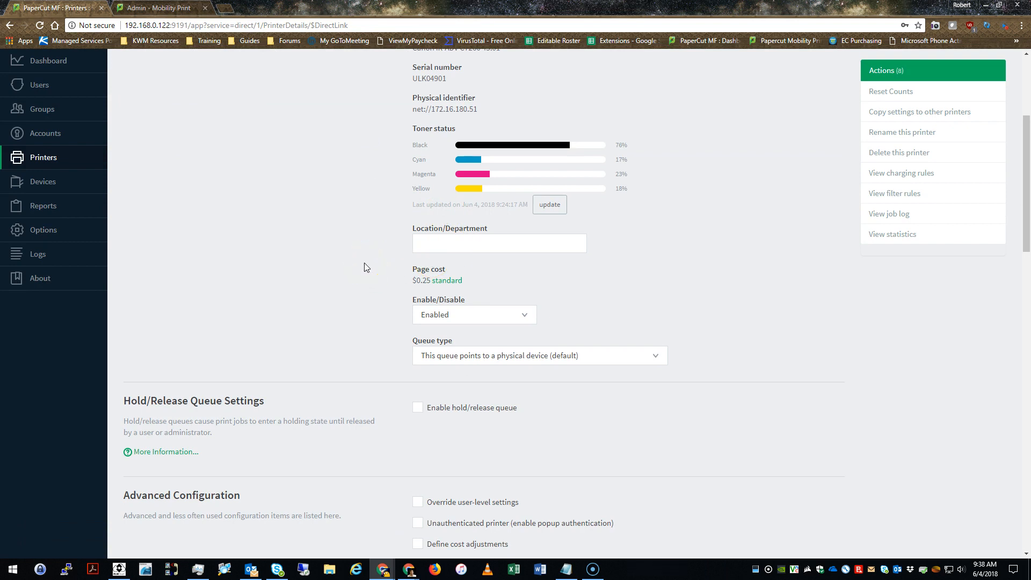
scroll(364, 267, down, 1)
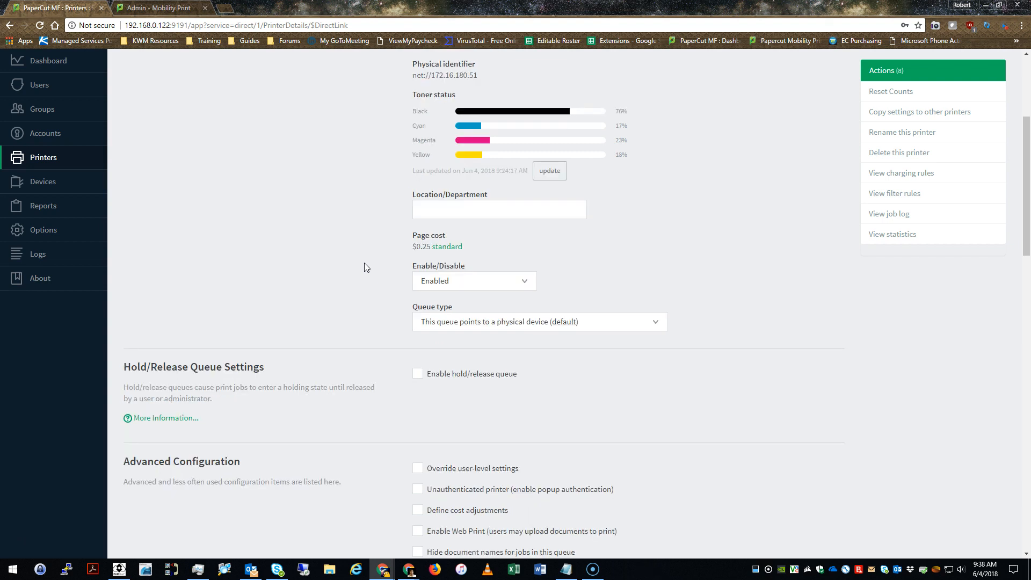
scroll(346, 309, up, 3)
scroll(332, 299, down, 4)
scroll(331, 298, down, 3)
scroll(340, 143, up, 3)
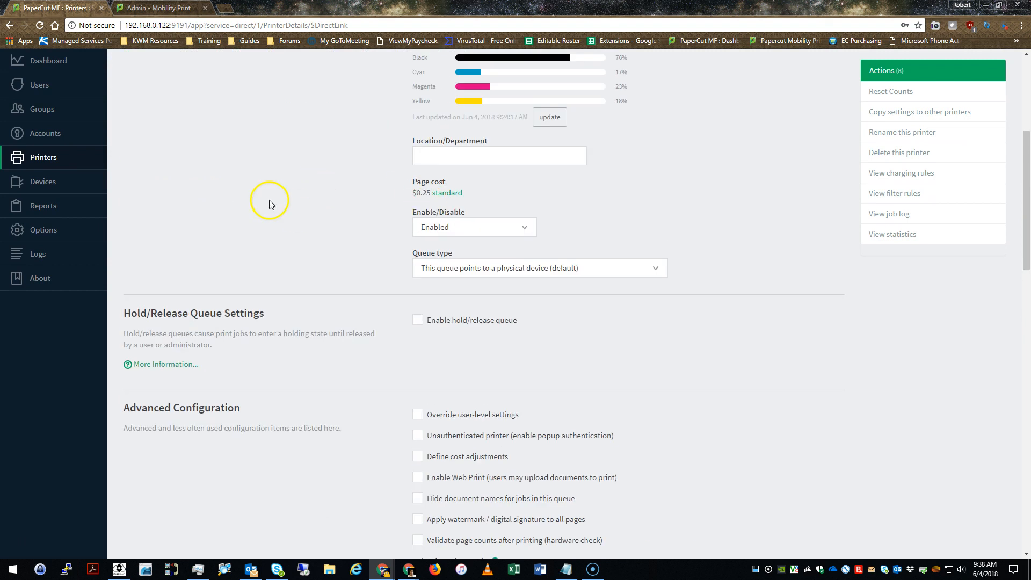
scroll(344, 217, down, 2)
Check the Enable/Disable options, leaving the copier Enabled
click(496, 122)
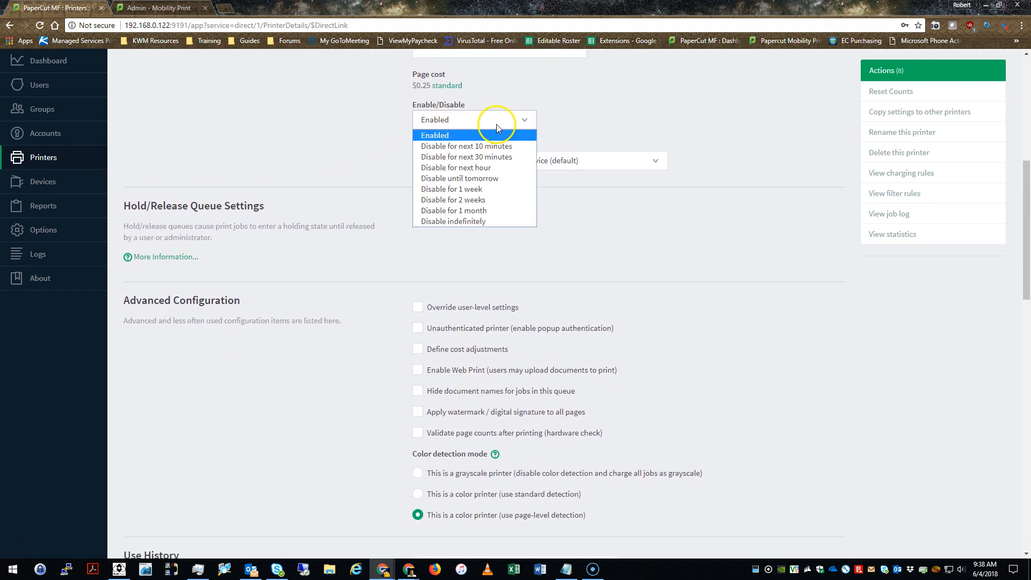
click(605, 123)
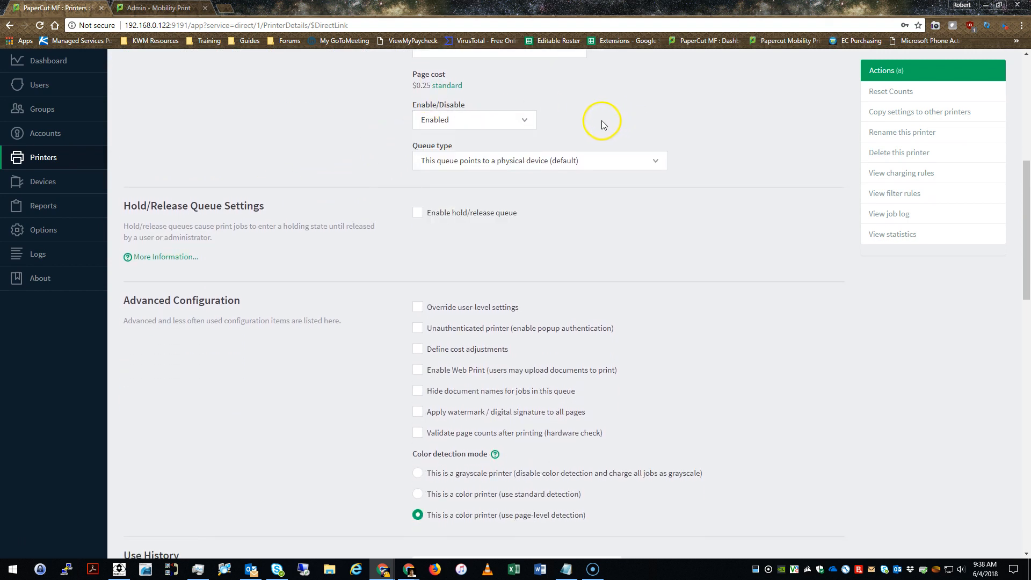
click(459, 120)
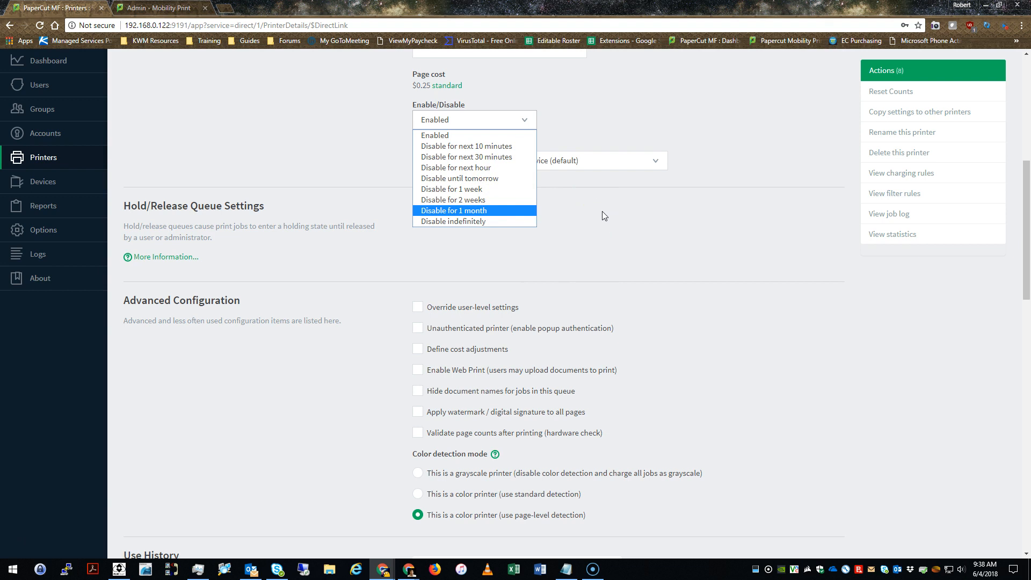
click(651, 220)
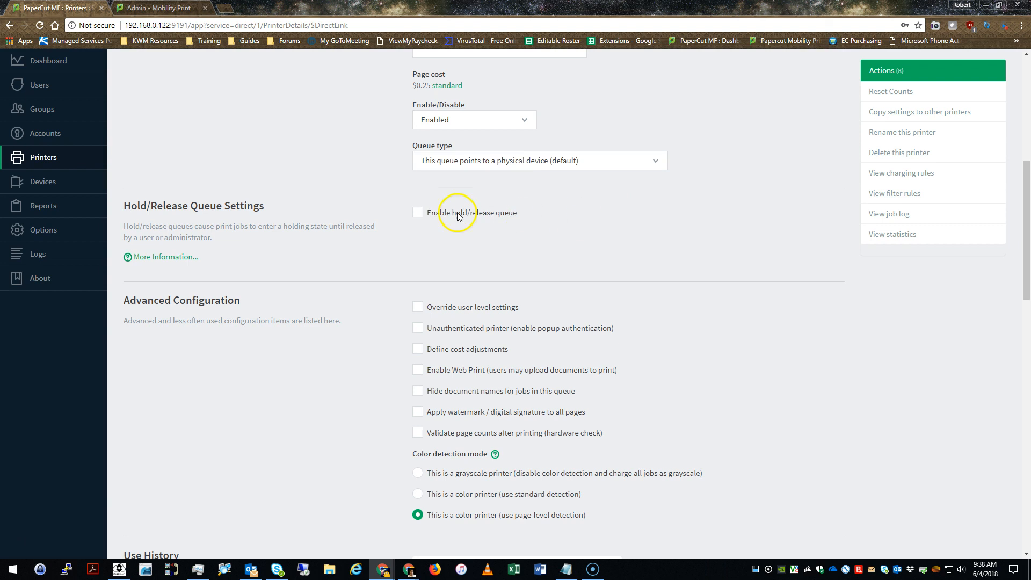
Review the page cost and queue type settings and show the queue type choices
drag(403, 148, 458, 148)
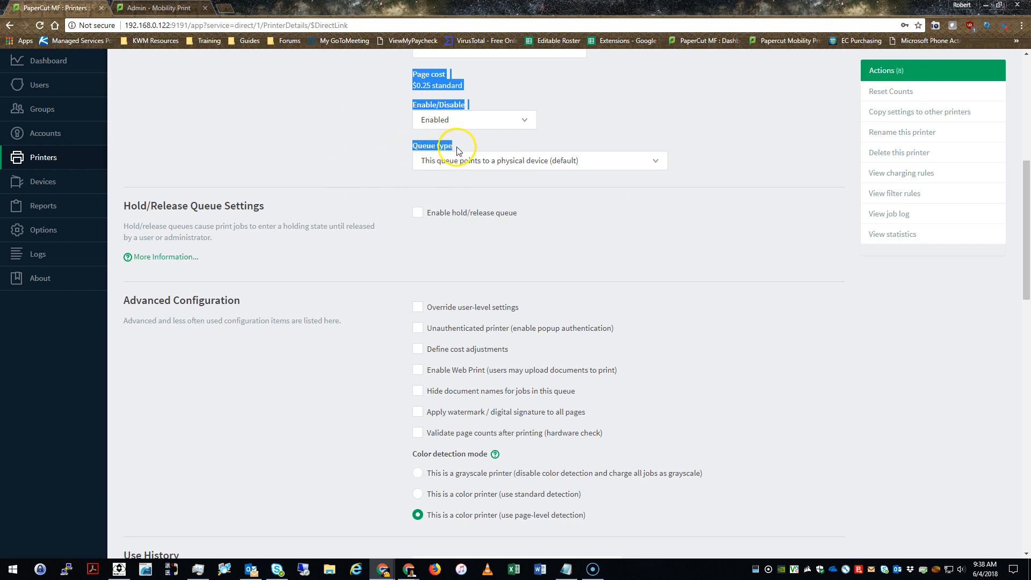
click(333, 212)
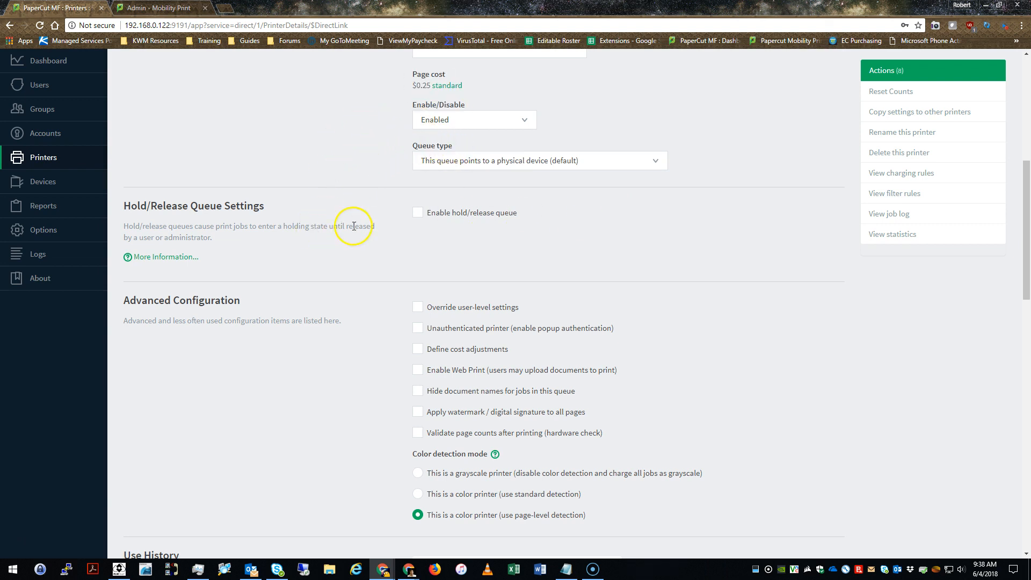
click(470, 169)
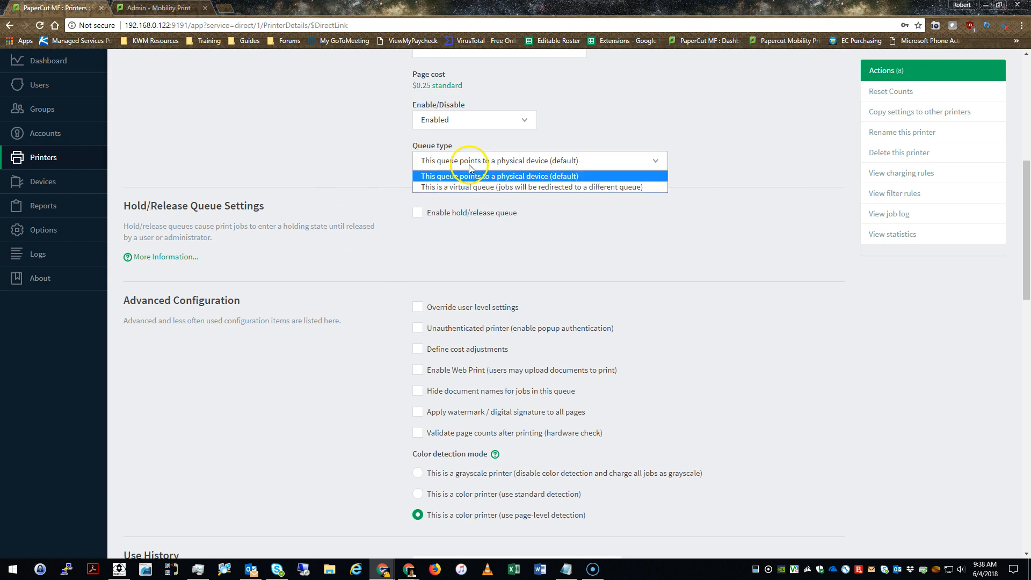
click(369, 146)
scroll(310, 220, up, 2)
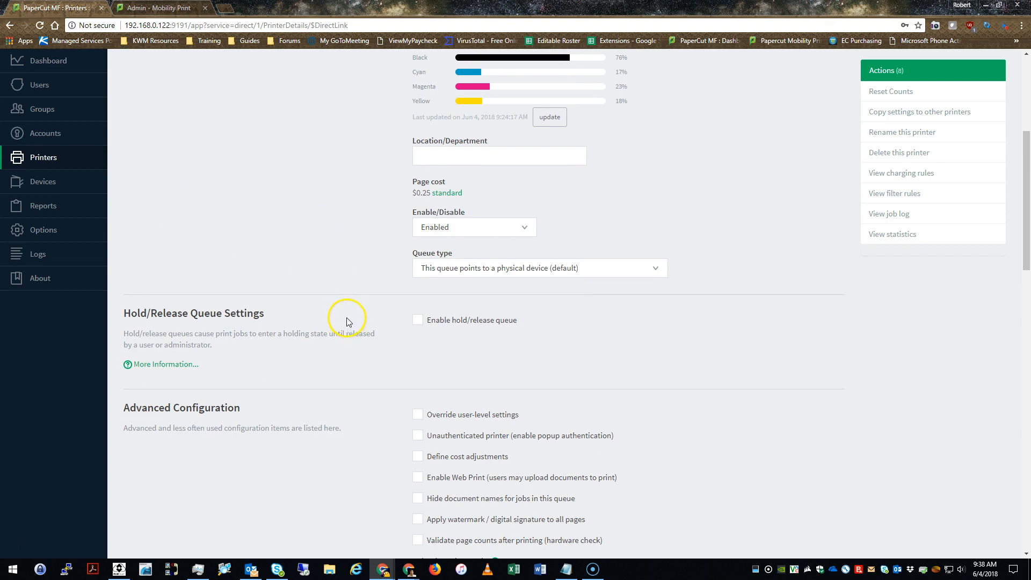
click(451, 269)
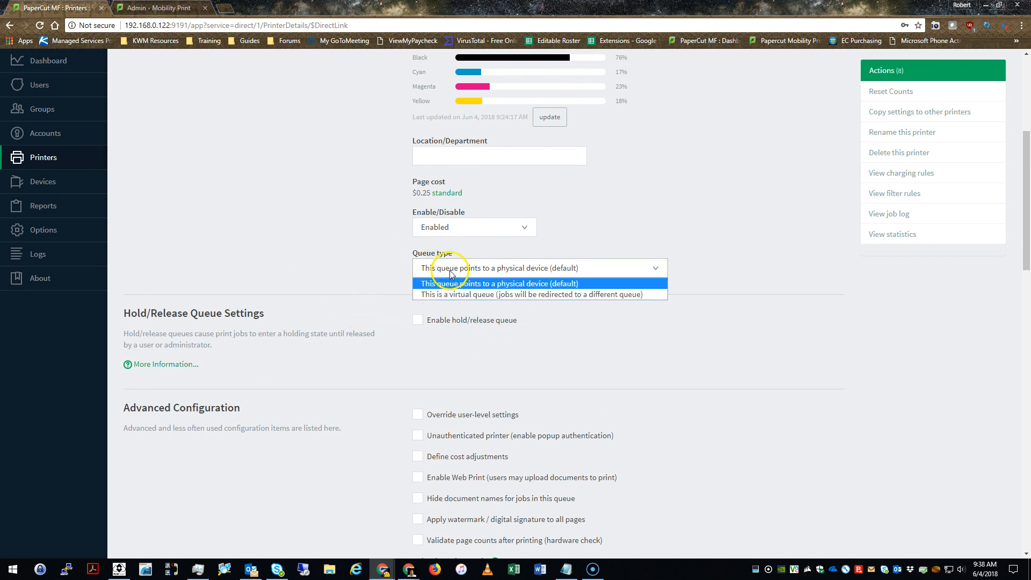
click(454, 284)
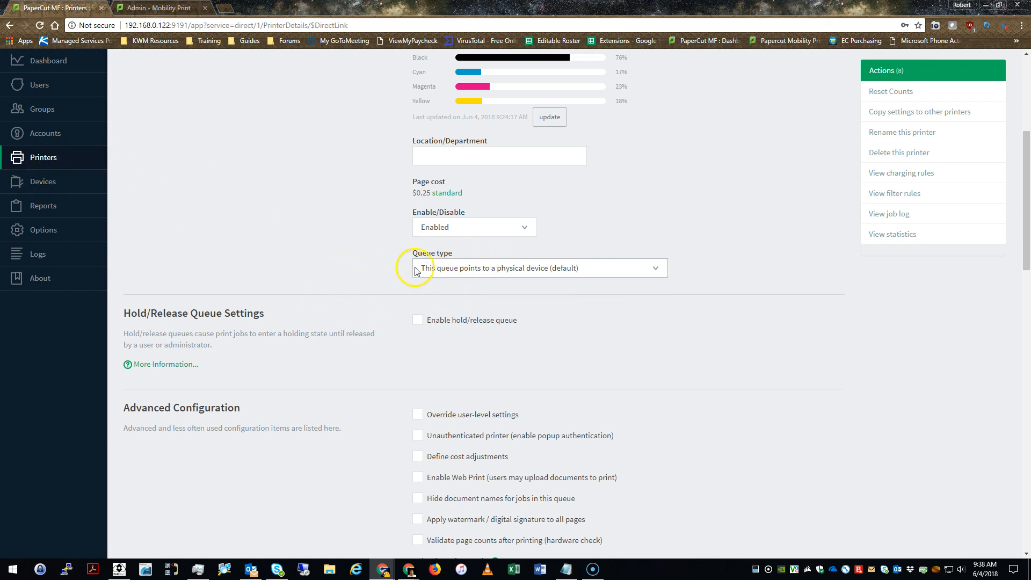
click(504, 269)
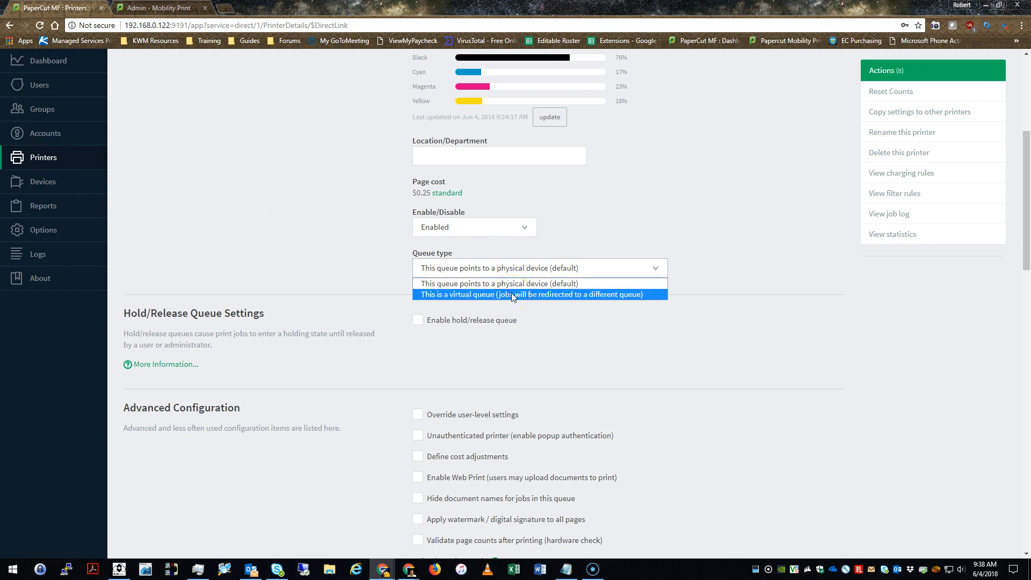
click(370, 243)
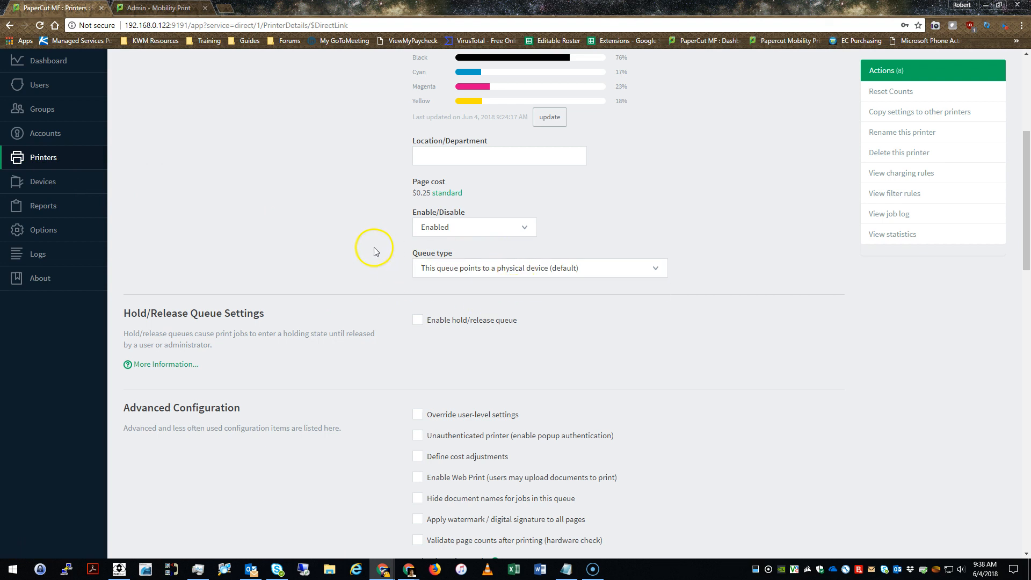
scroll(374, 251, down, 3)
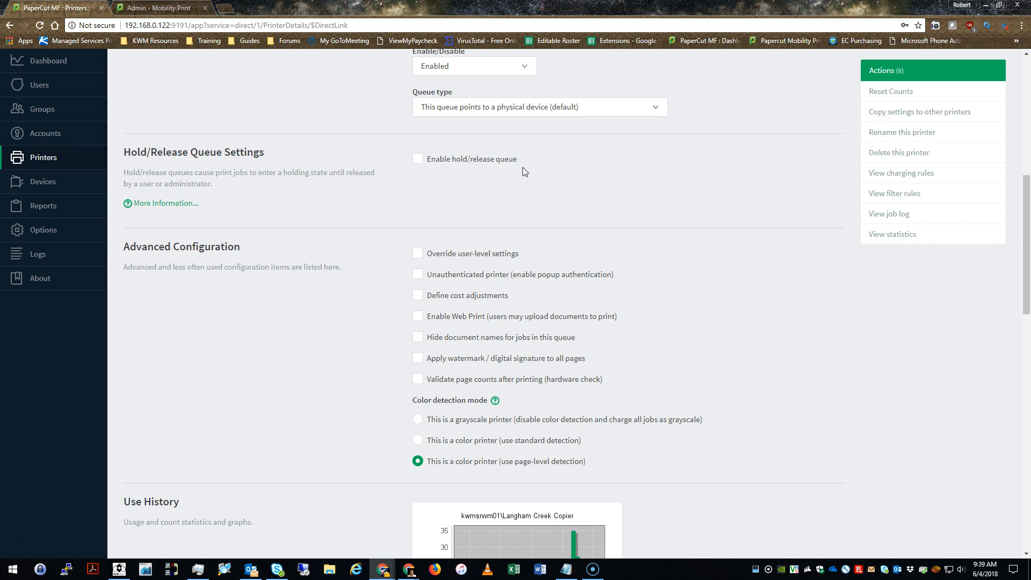
Review the copier's failure-mode settings and save them with OK
scroll(526, 171, down, 3)
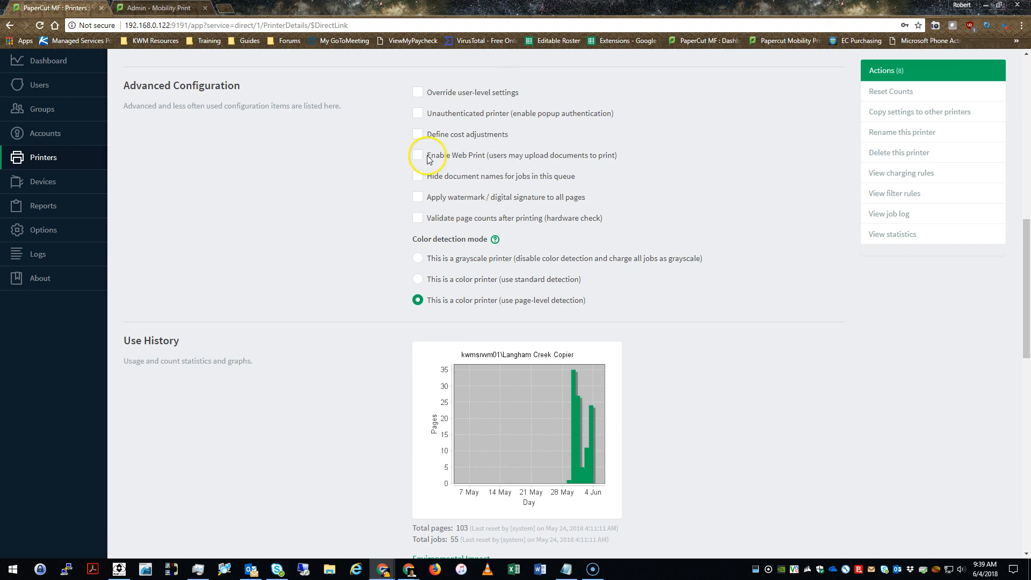
scroll(414, 215, down, 10)
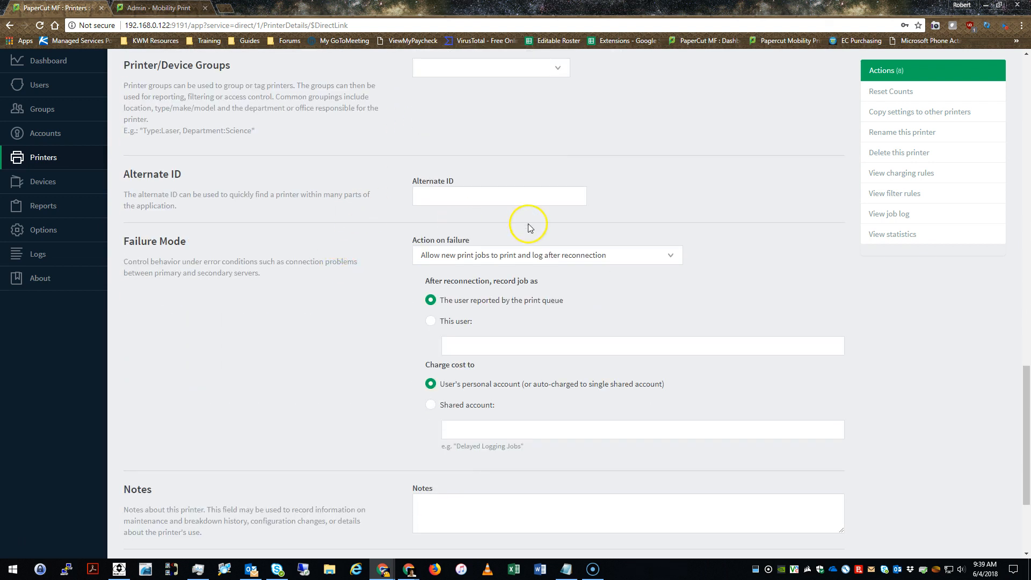
scroll(529, 225, down, 3)
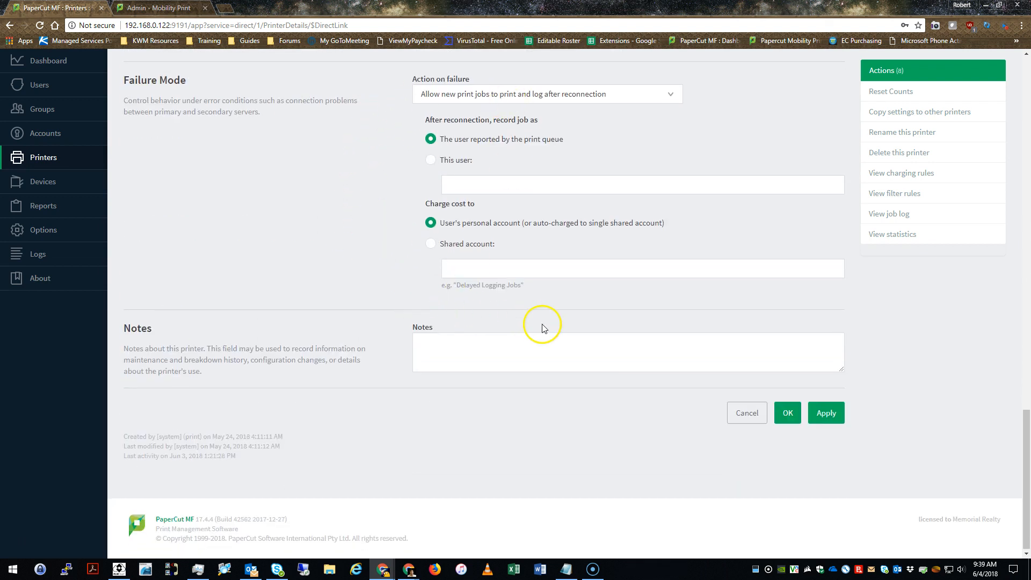
scroll(323, 351, up, 12)
scroll(329, 352, down, 12)
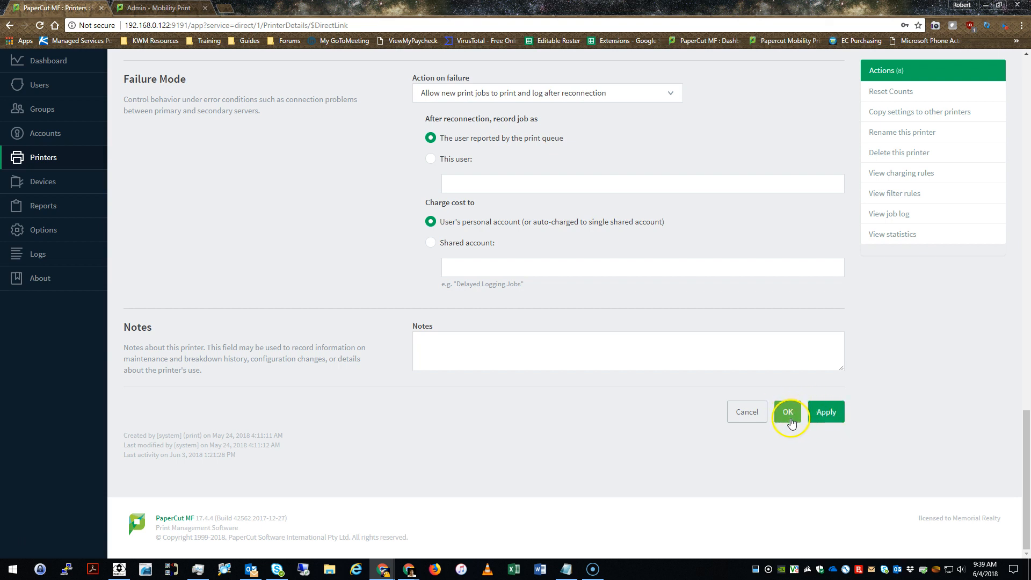
scroll(799, 382, up, 15)
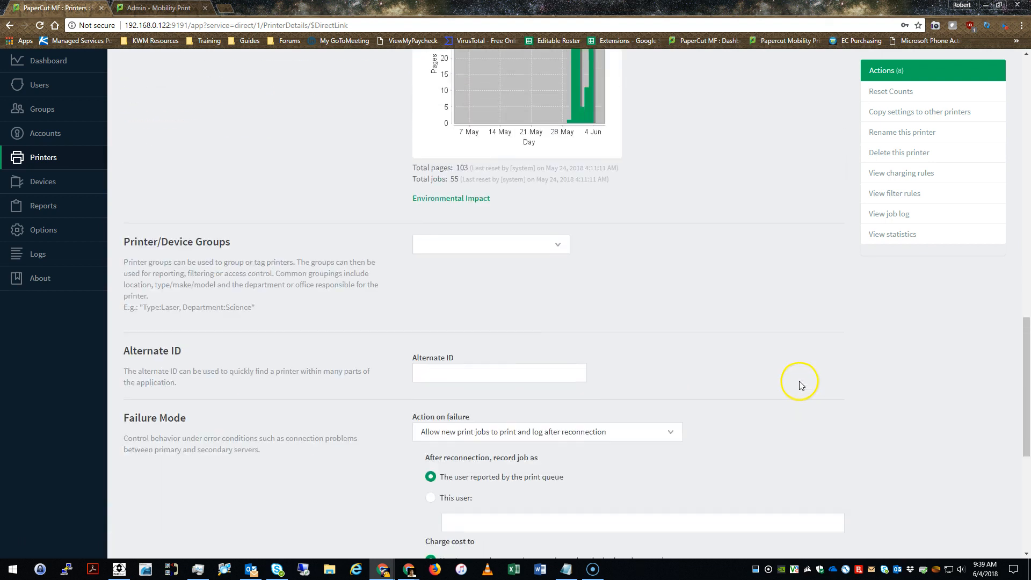
scroll(794, 367, down, 9)
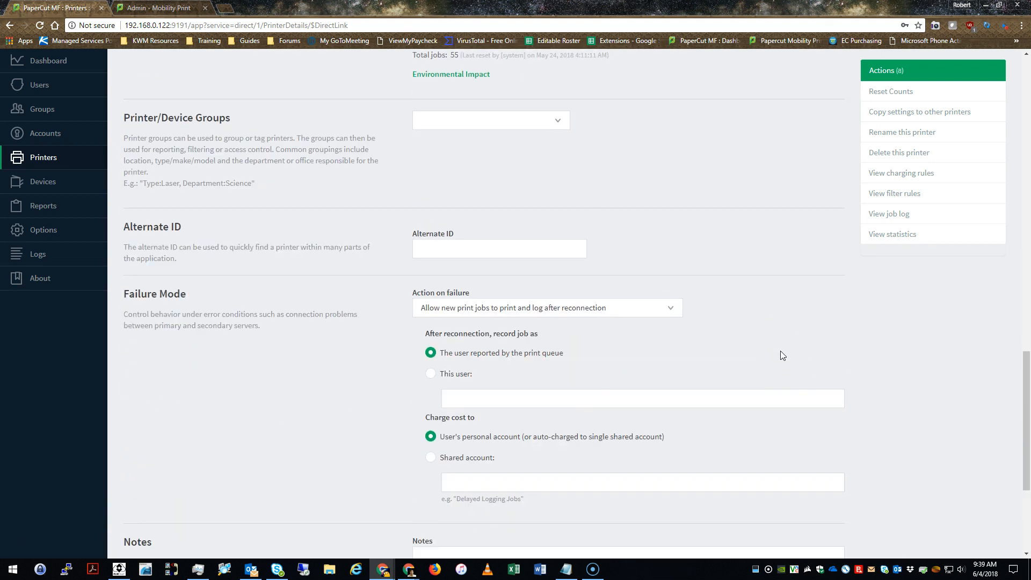
click(609, 354)
scroll(598, 341, down, 4)
click(787, 412)
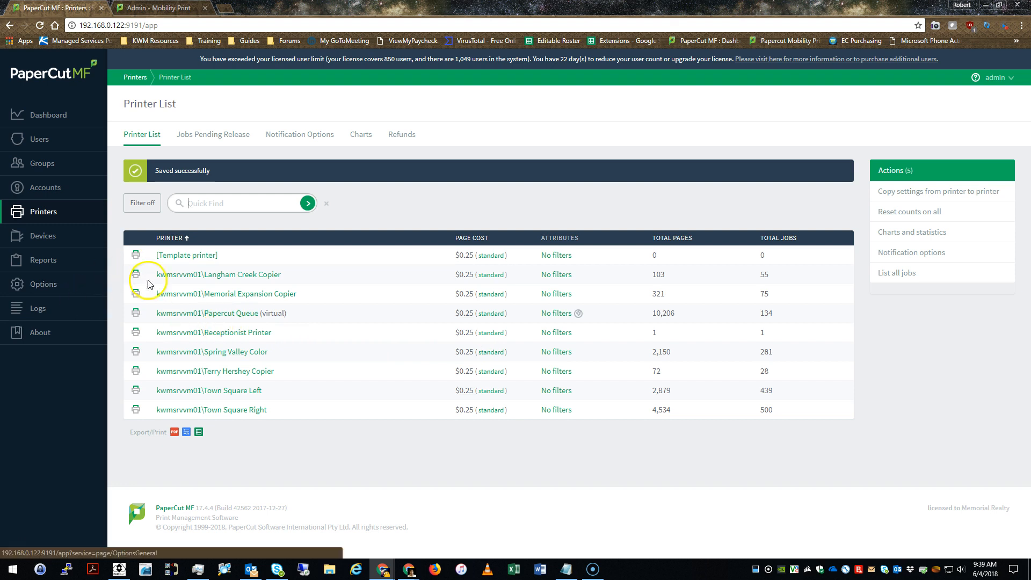
drag(286, 314, 160, 323)
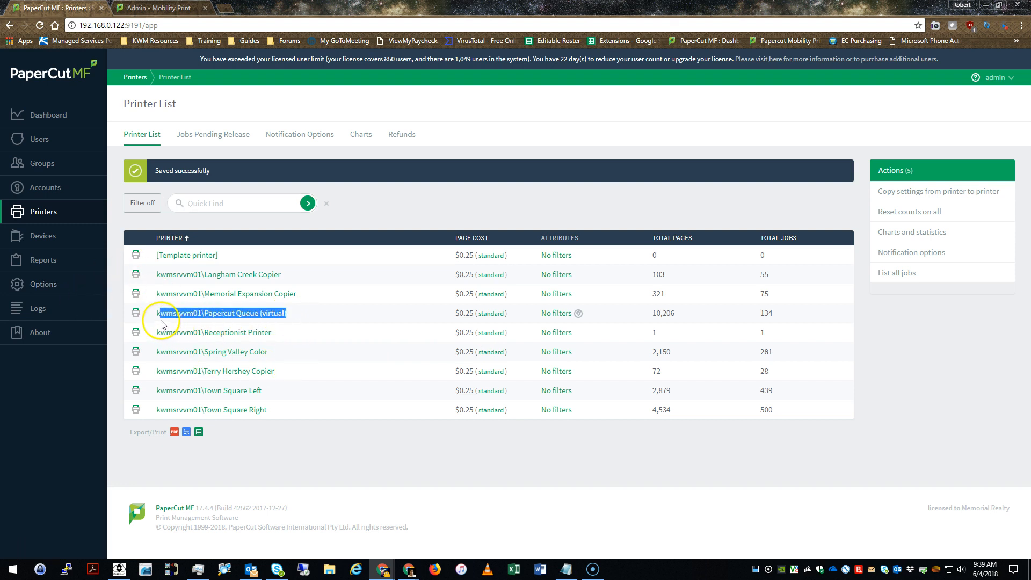
click(320, 316)
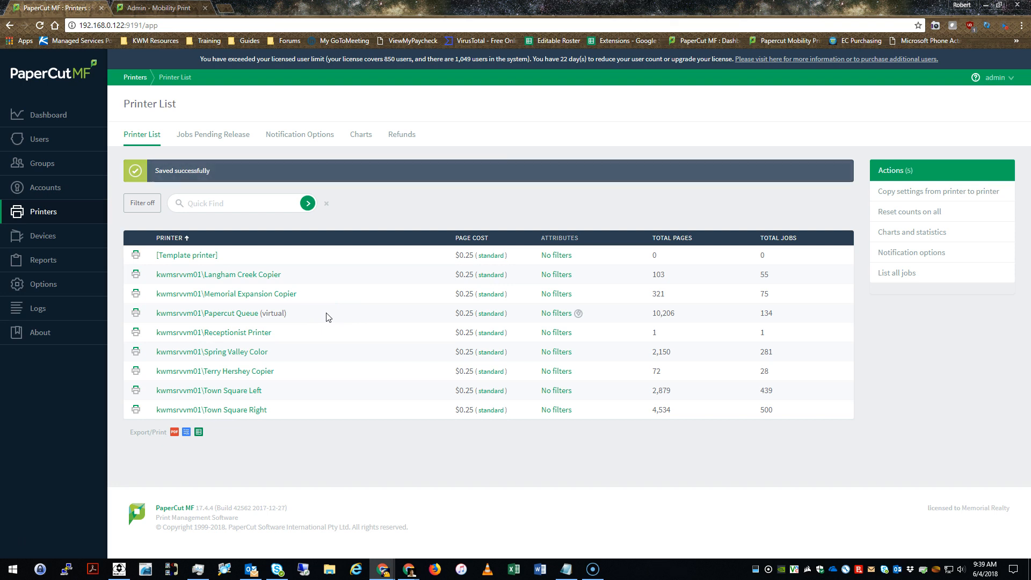
click(311, 301)
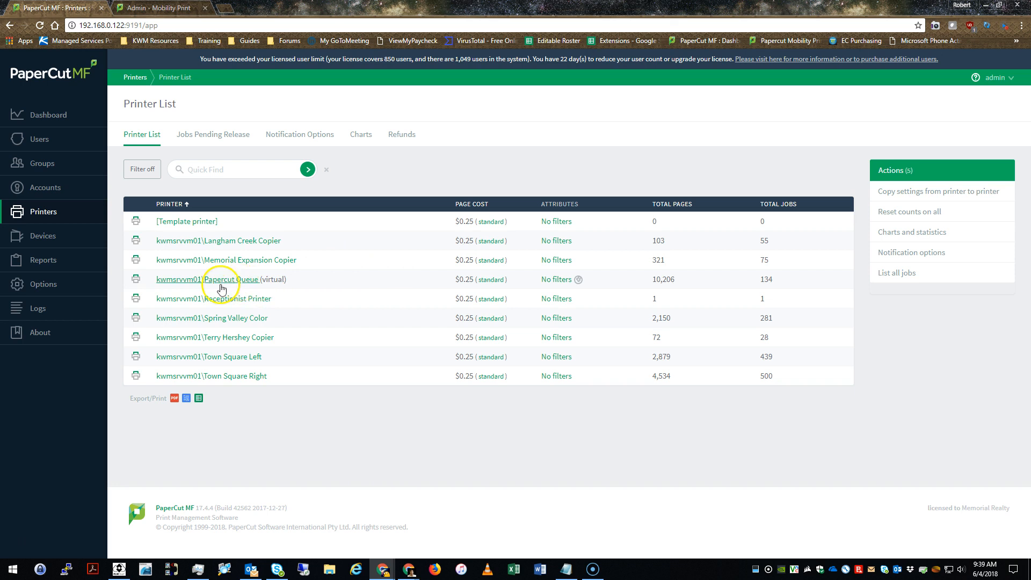
Open kwmsrvvm01\Papercut Queue's details and review its type, model, host and serial
click(183, 279)
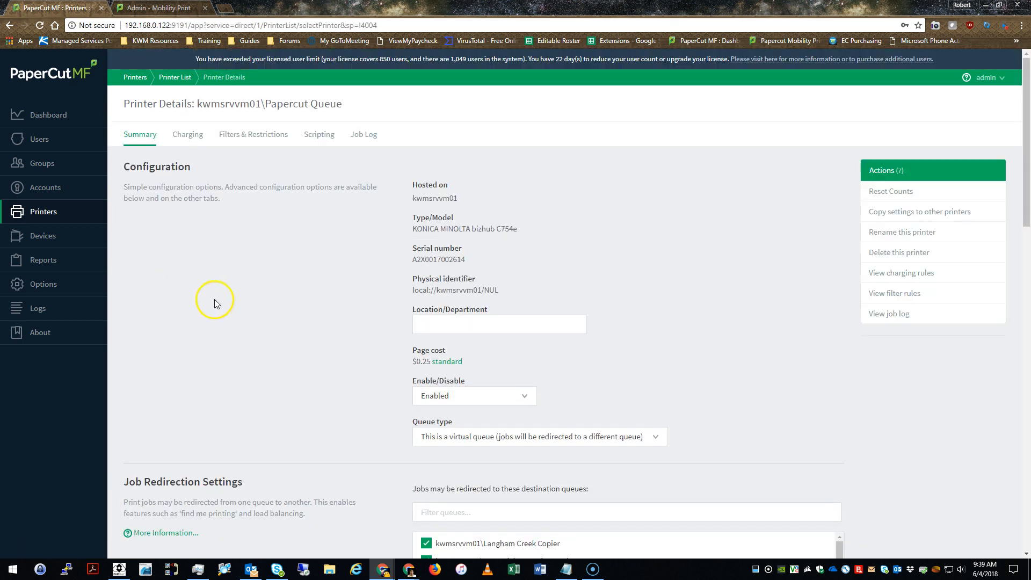
scroll(322, 242, down, 2)
drag(412, 121, 517, 125)
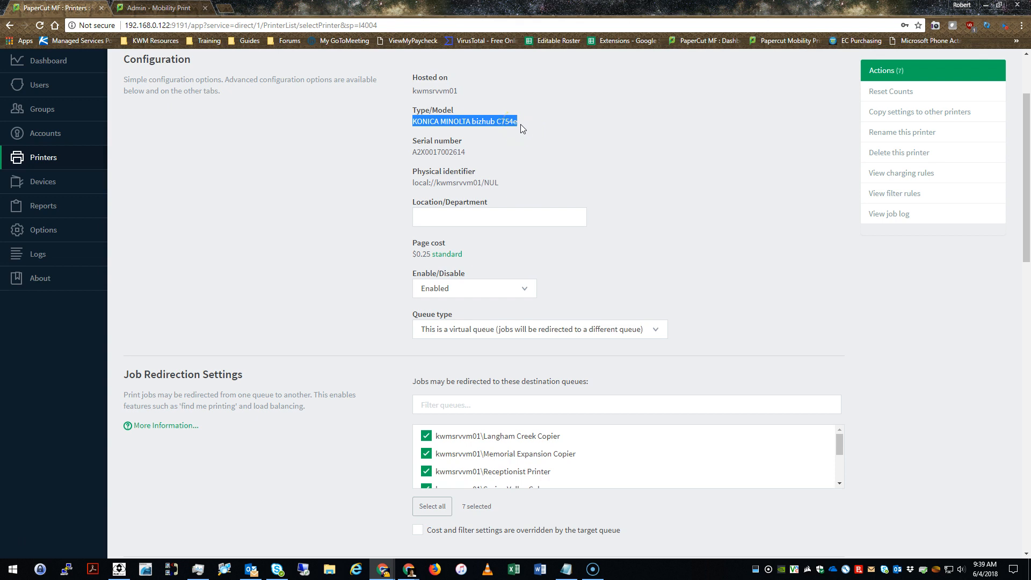
drag(411, 126, 541, 135)
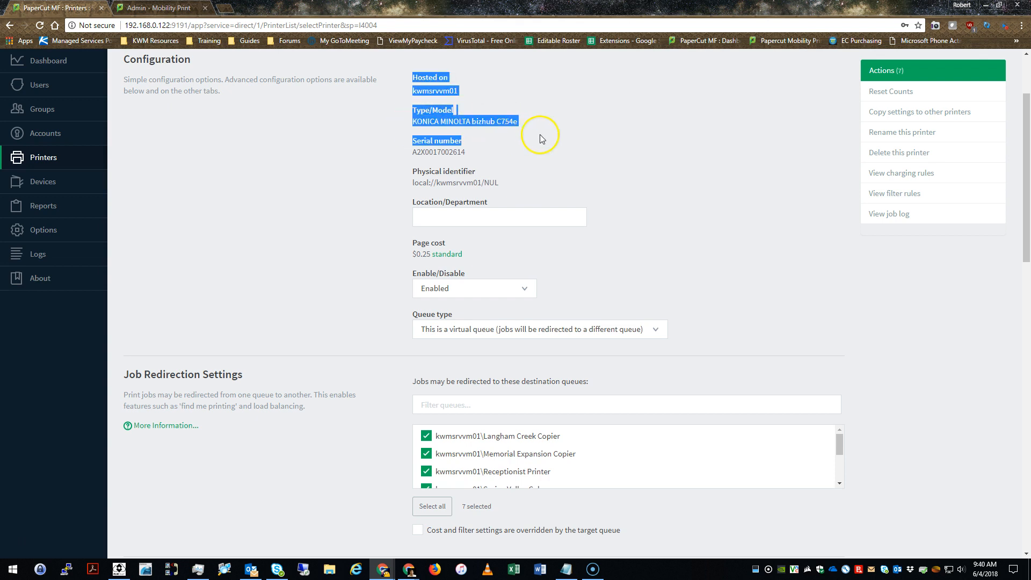
click(333, 166)
Keep the queue type as virtual queue and review its 7 destination queues
scroll(359, 349, down, 3)
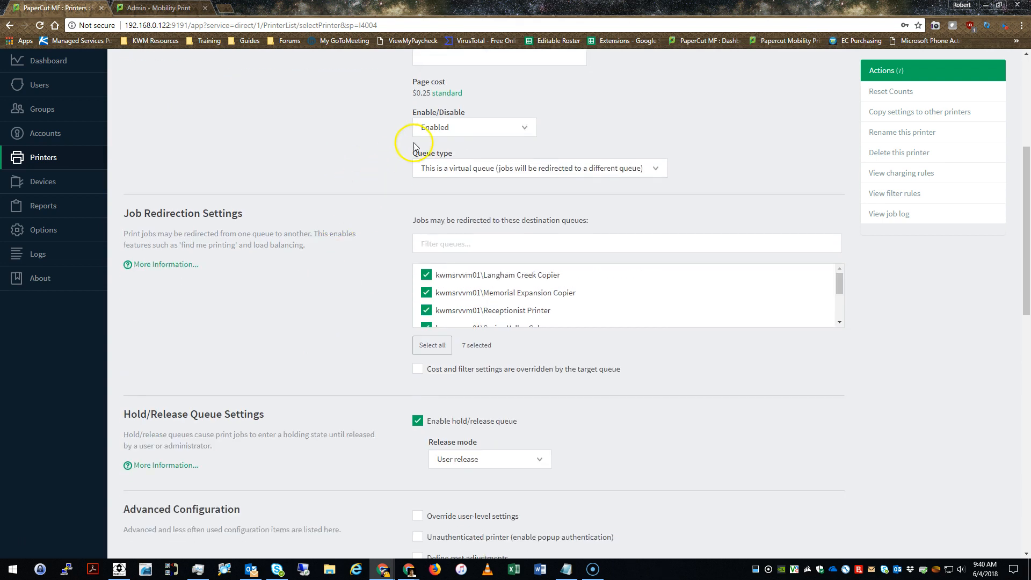
click(438, 168)
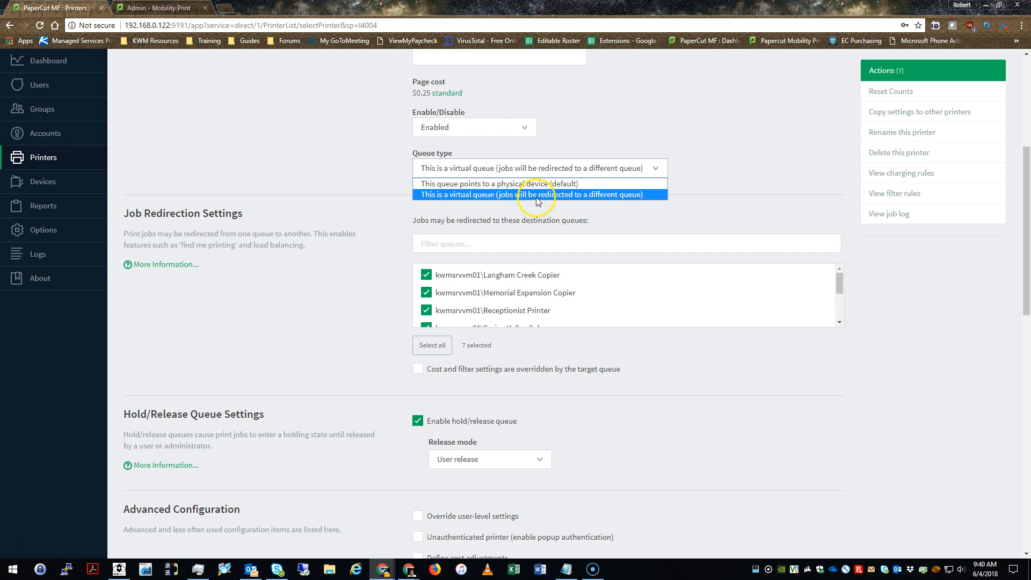
click(506, 195)
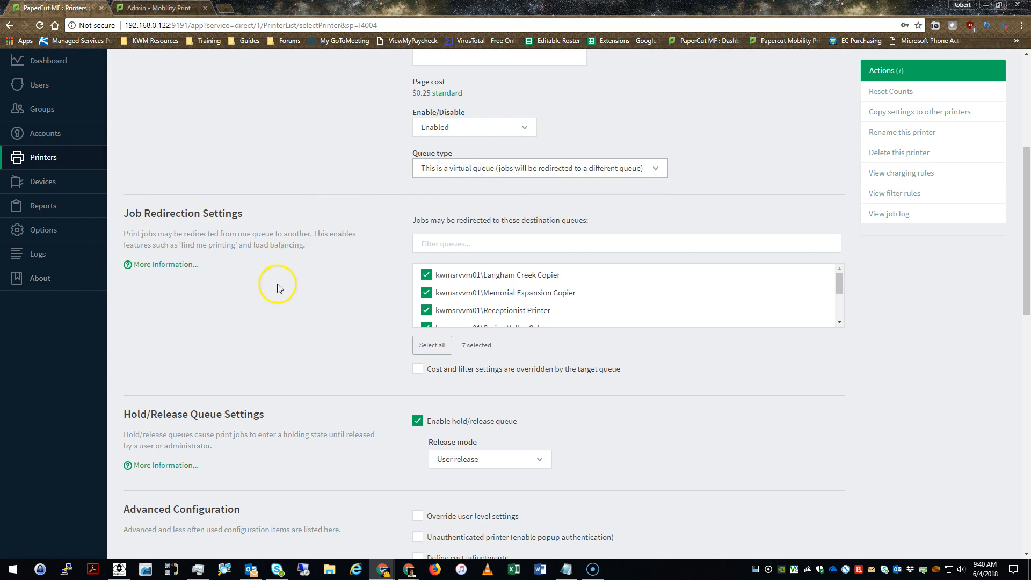
scroll(365, 274, down, 1)
scroll(771, 233, down, 3)
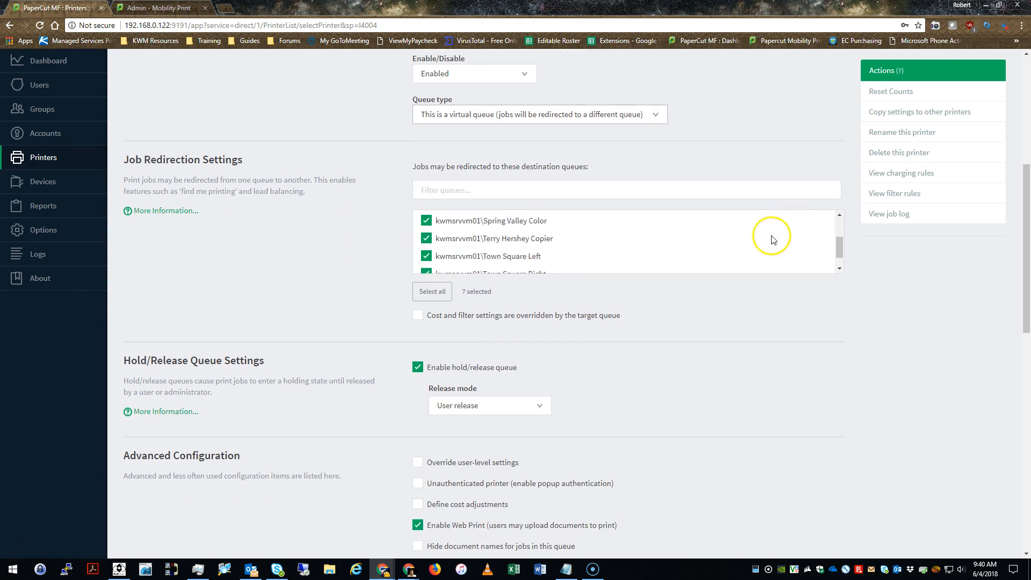
scroll(609, 237, up, 2)
scroll(571, 298, up, 3)
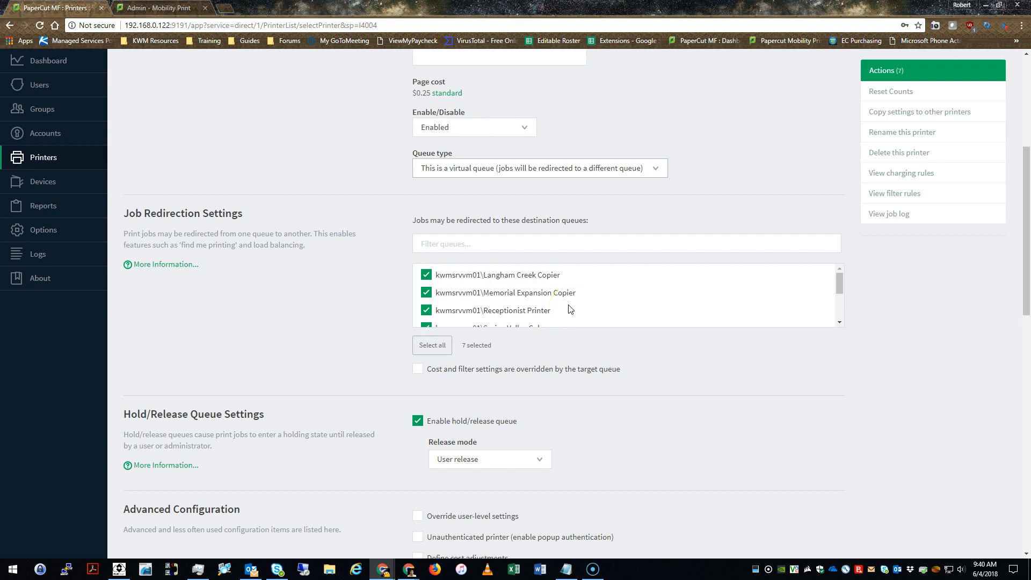
scroll(343, 290, down, 4)
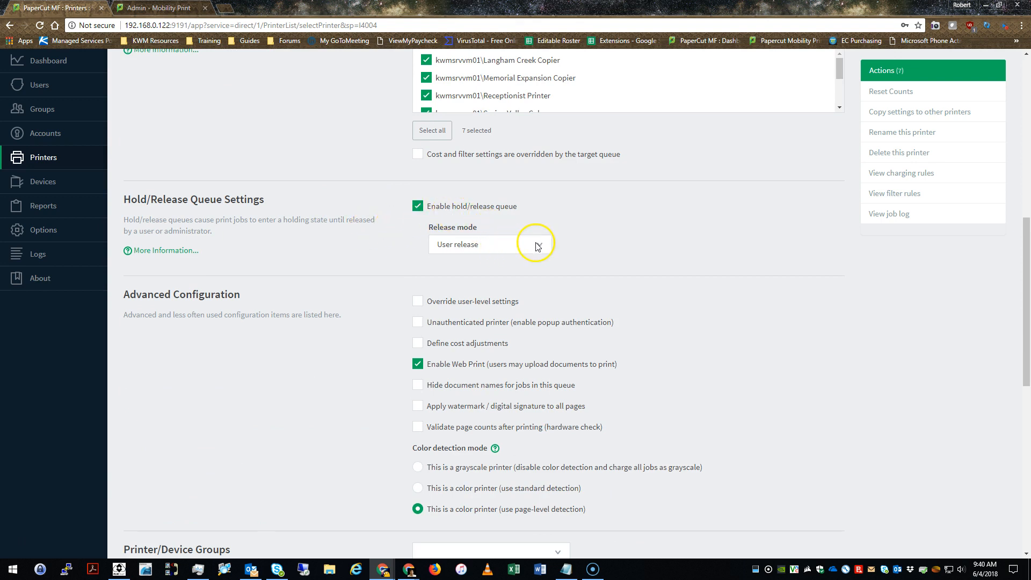
Review Release mode and Enable Web Print without changes, then go to the User List
click(539, 247)
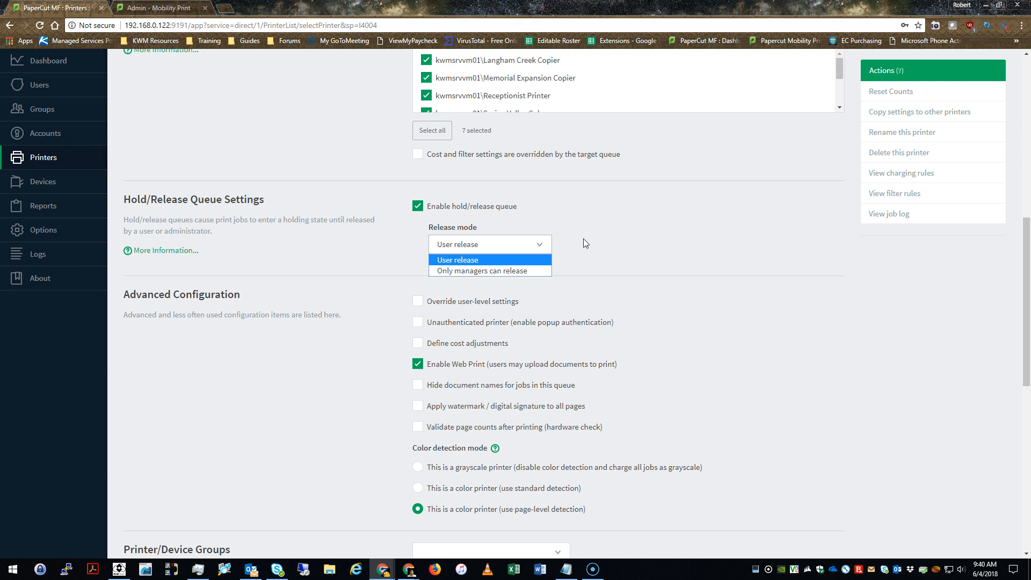
click(668, 264)
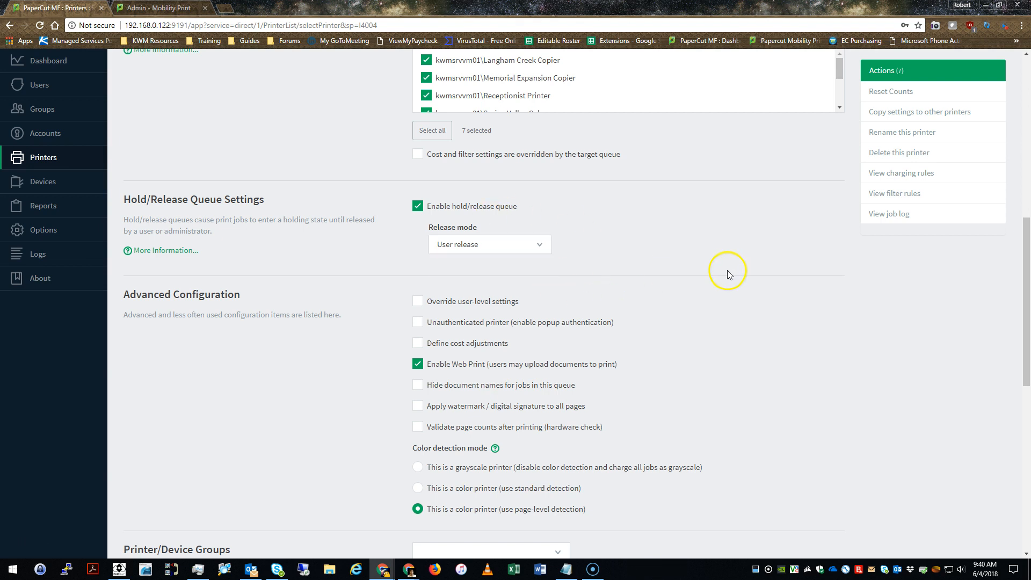
scroll(720, 273, down, 3)
drag(463, 204, 484, 205)
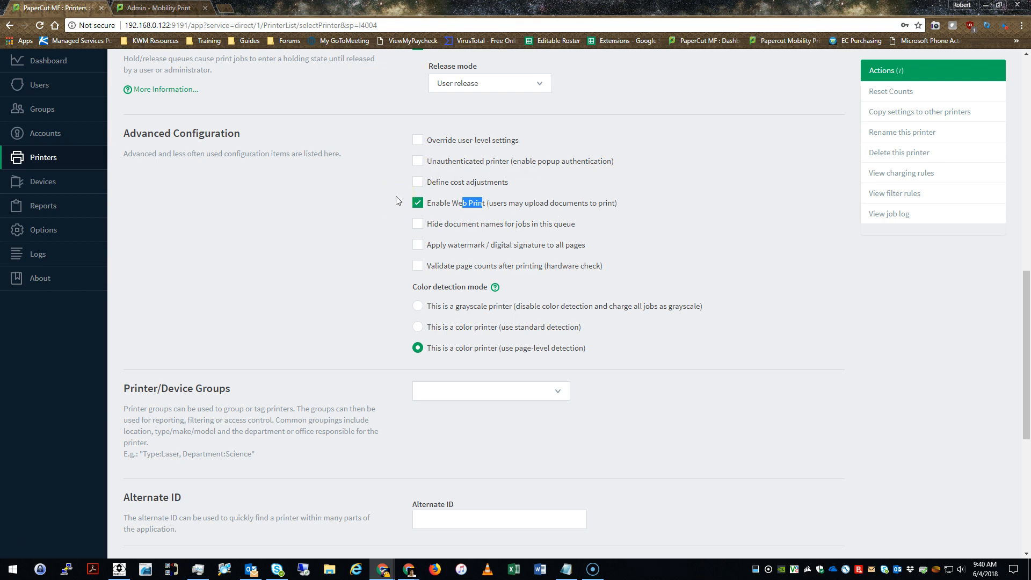
scroll(362, 285, down, 6)
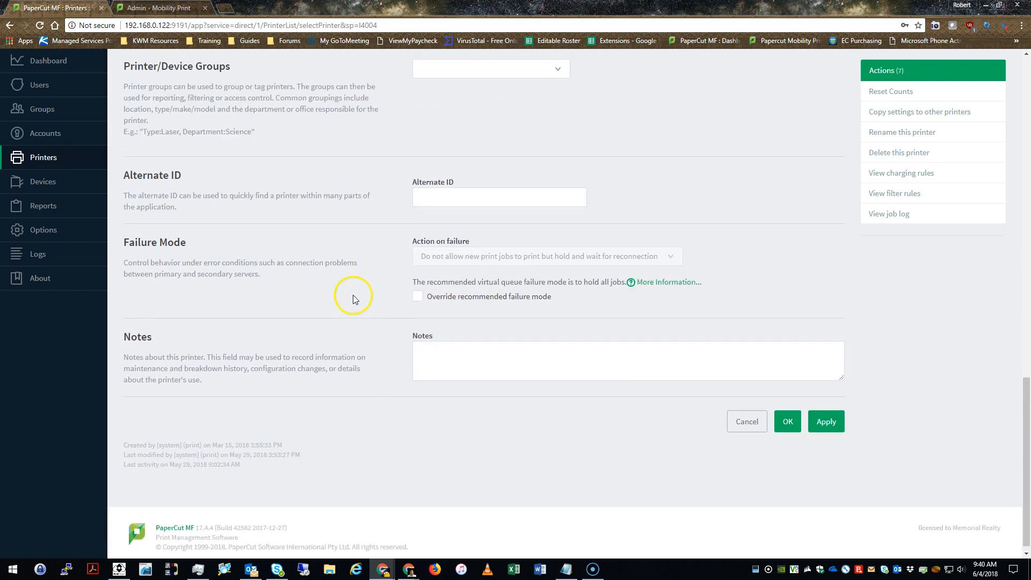
scroll(515, 376, up, 10)
scroll(537, 427, down, 10)
scroll(586, 434, up, 15)
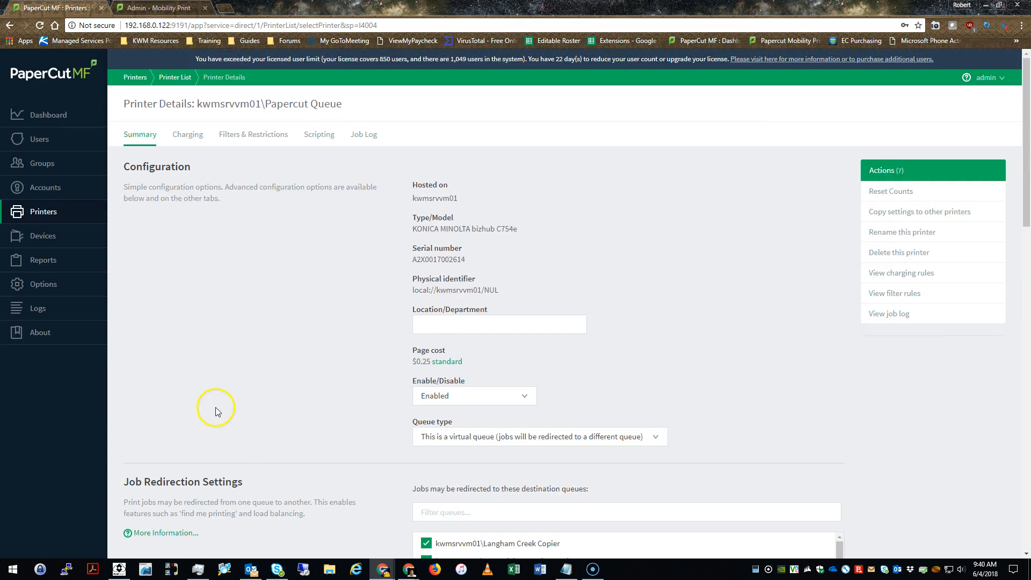
click(52, 143)
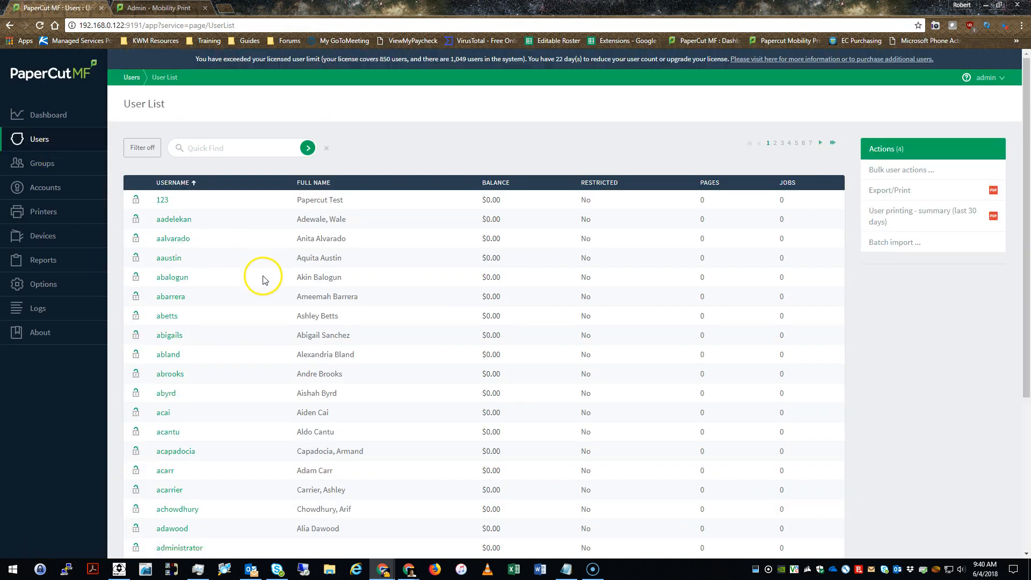
Quick-find user 'itf' and open IT Fidelity's User Details page
scroll(263, 282, down, 3)
scroll(269, 285, up, 3)
click(222, 145)
text(itf)
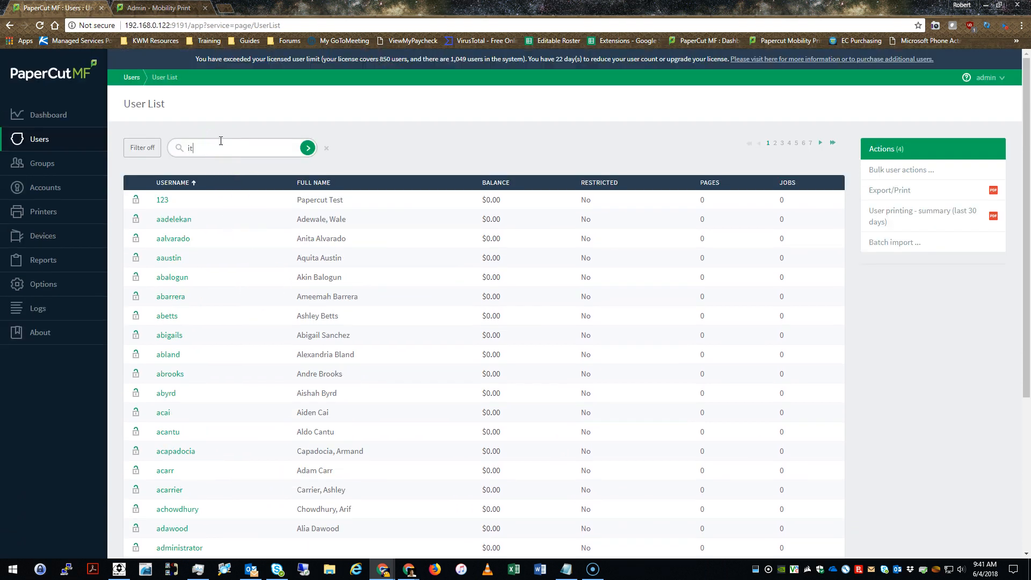
click(253, 174)
click(307, 148)
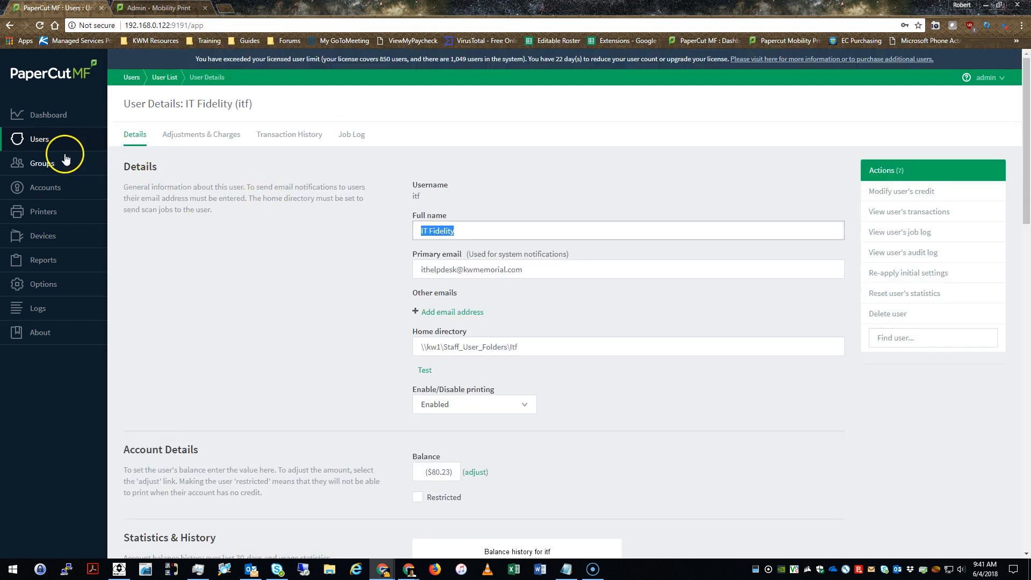
click(26, 144)
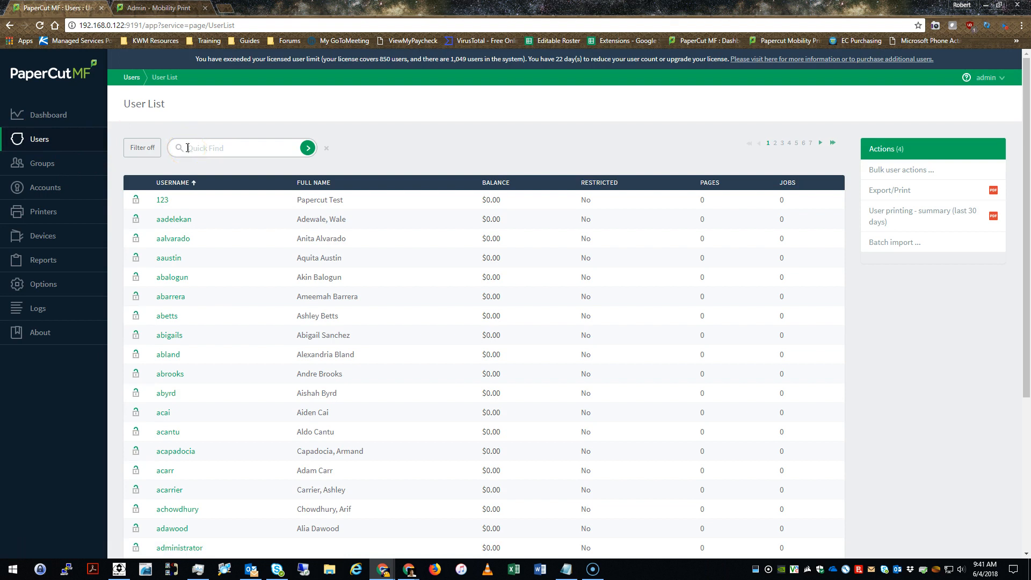
click(187, 148)
text(itf)
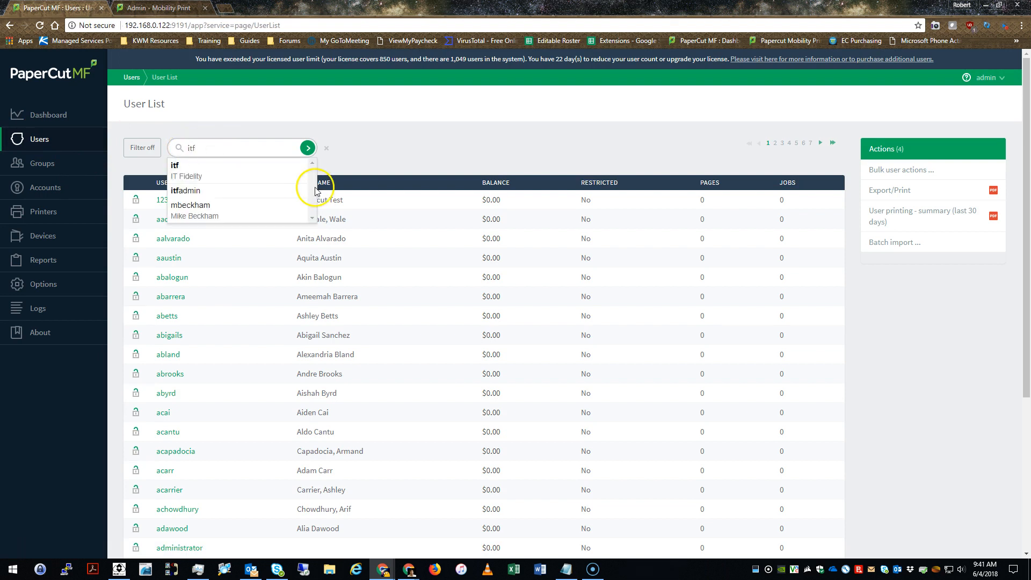
click(308, 148)
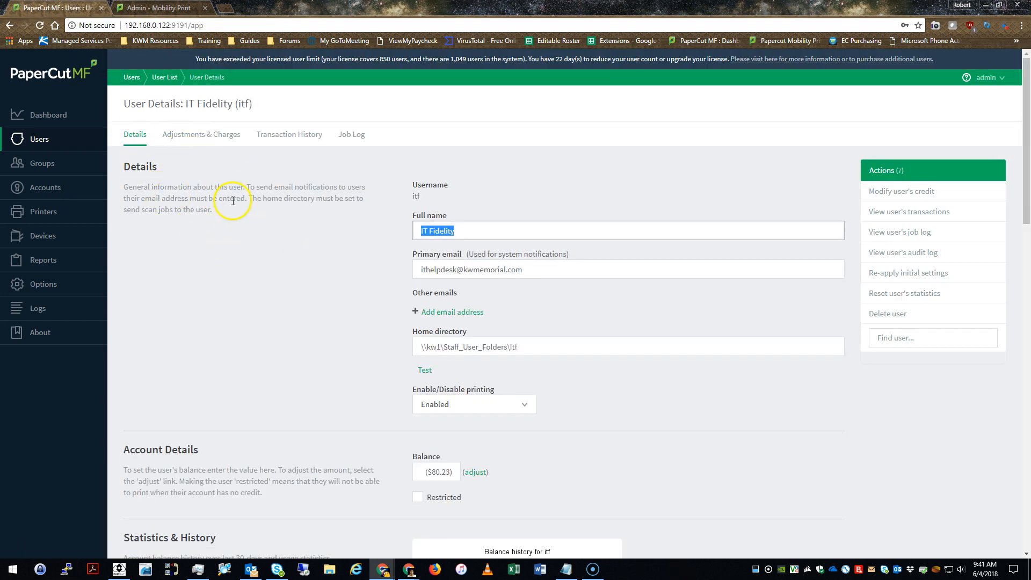
scroll(240, 218, down, 2)
scroll(263, 204, down, 2)
scroll(285, 191, down, 6)
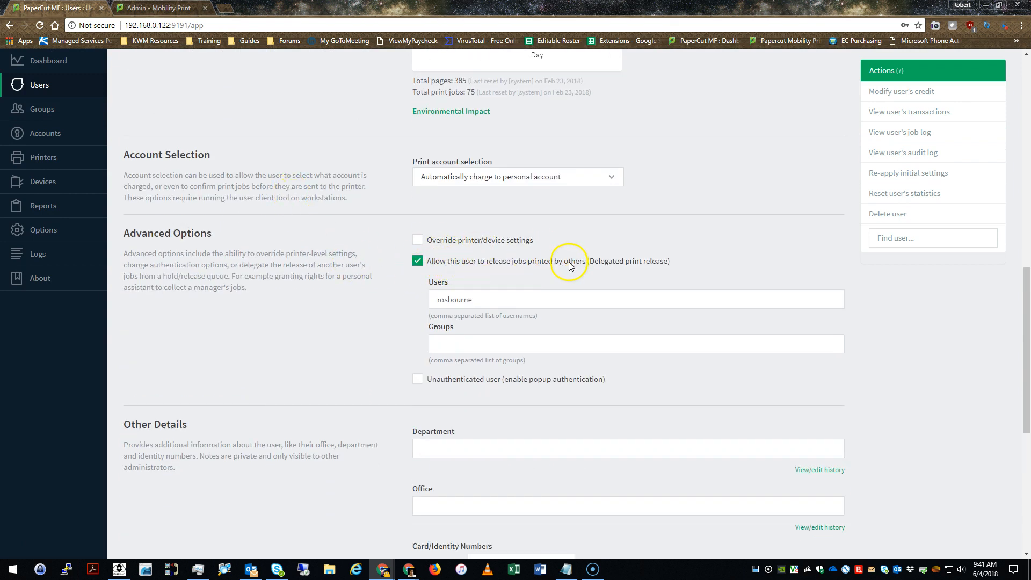
click(486, 294)
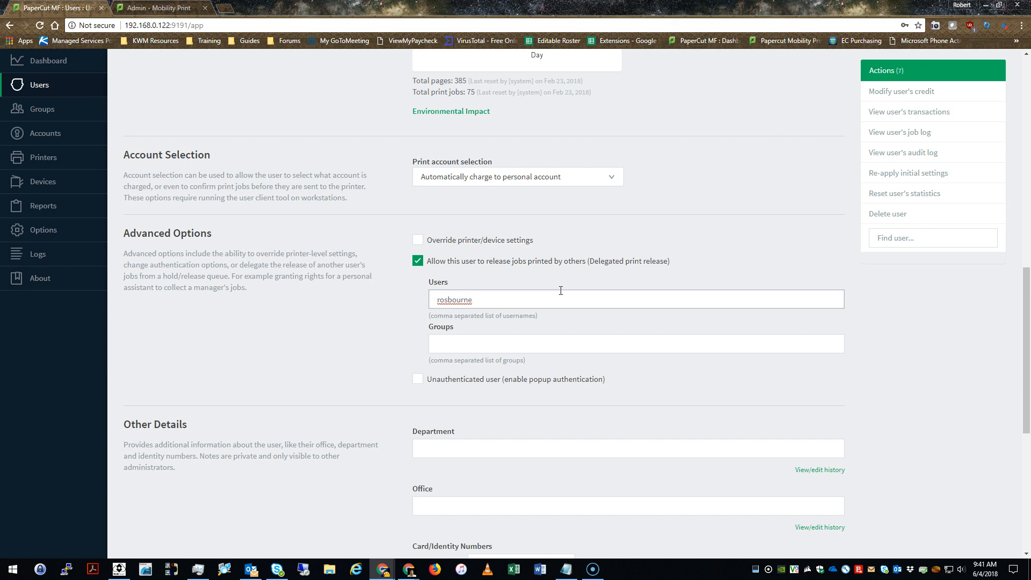
scroll(531, 258, down, 7)
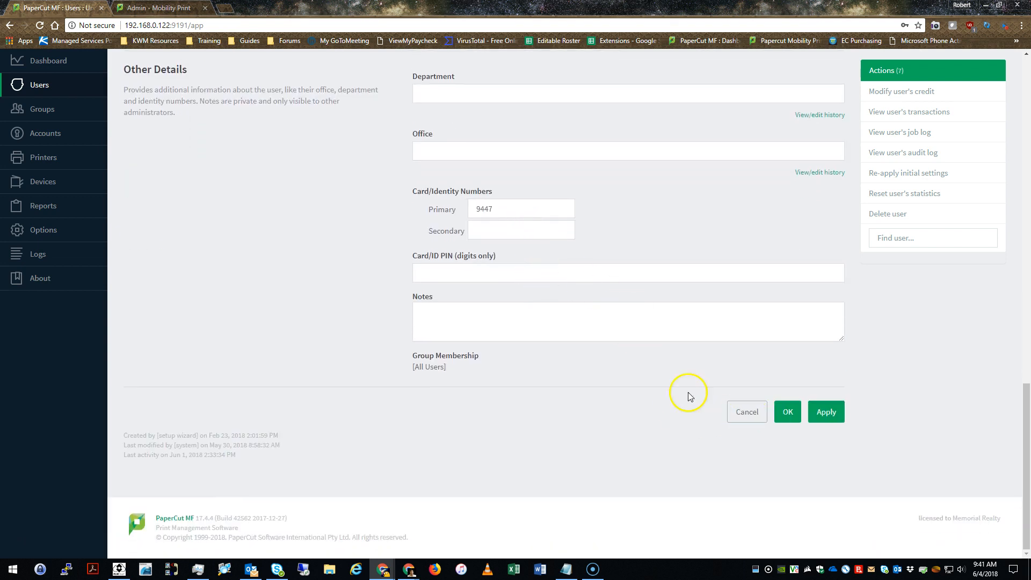
Select the card number in the Primary card number field
scroll(661, 312, up, 3)
scroll(660, 313, down, 3)
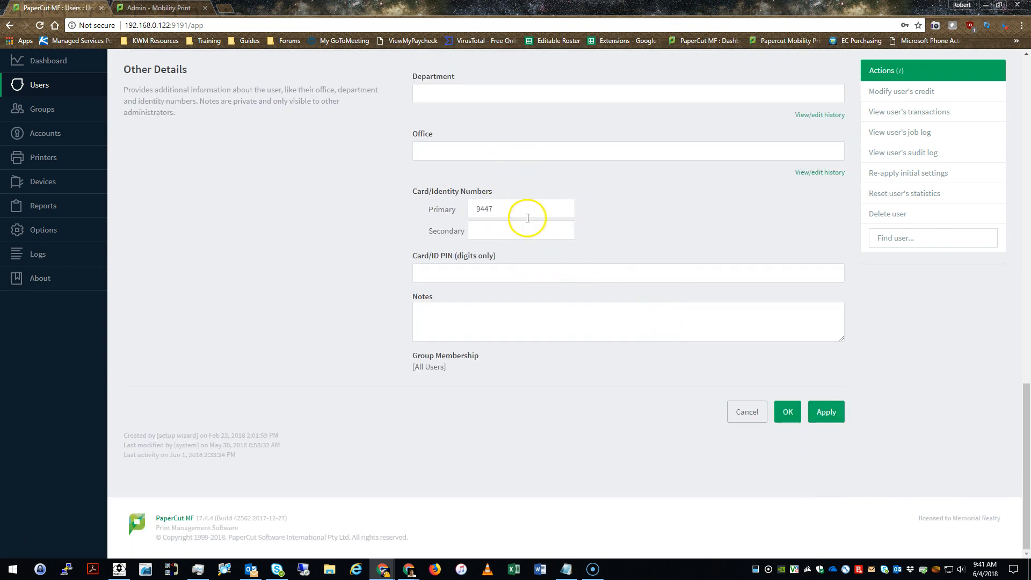
drag(529, 209, 453, 203)
click(556, 200)
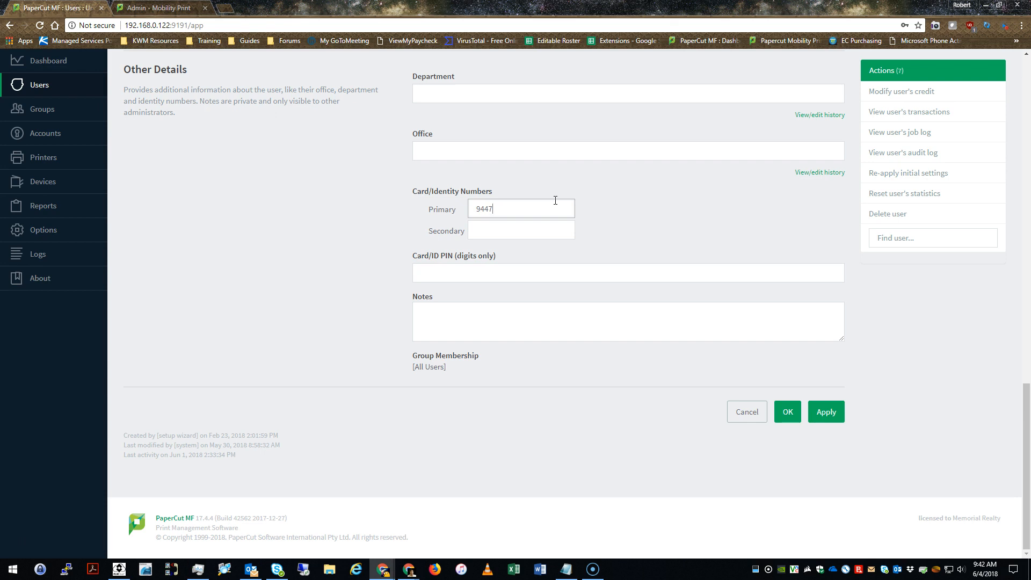
drag(554, 202, 403, 208)
click(367, 194)
click(491, 233)
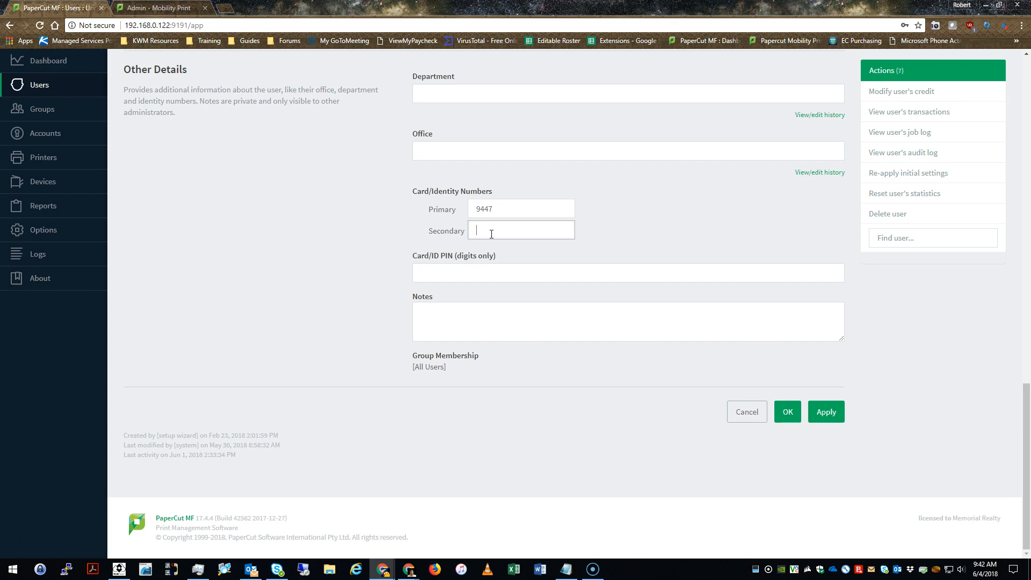
drag(520, 209, 453, 211)
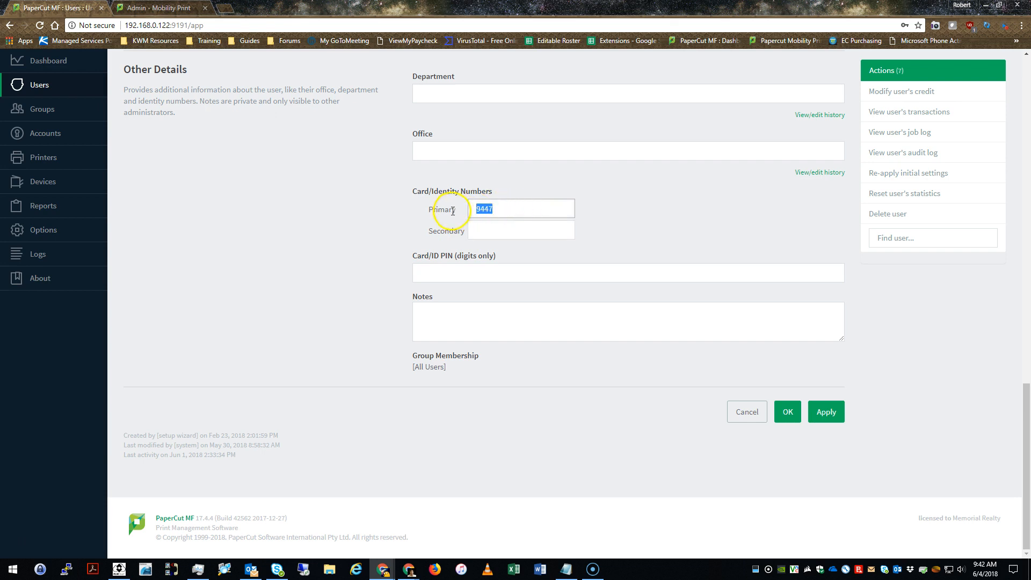
click(519, 202)
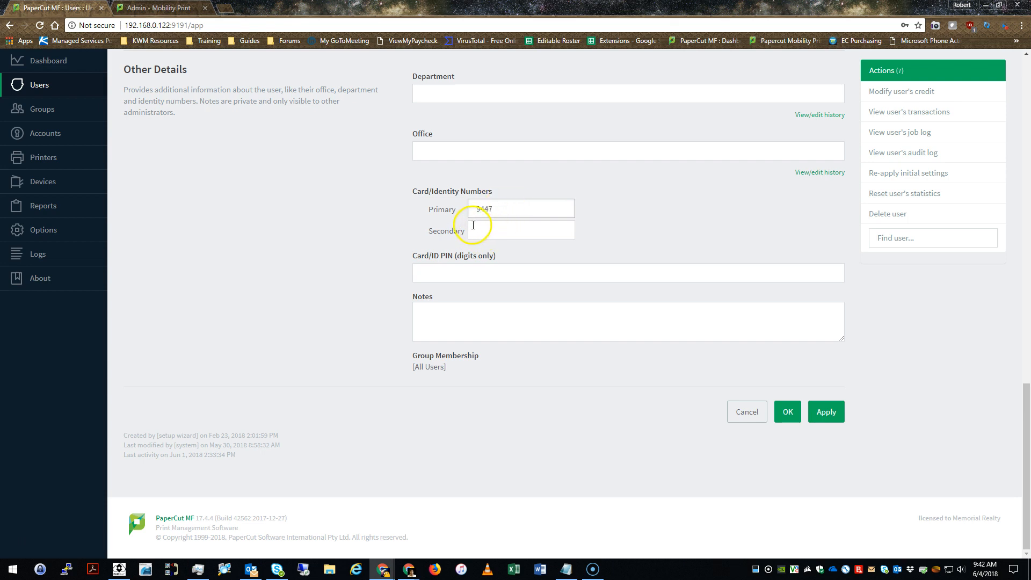
drag(523, 208, 437, 211)
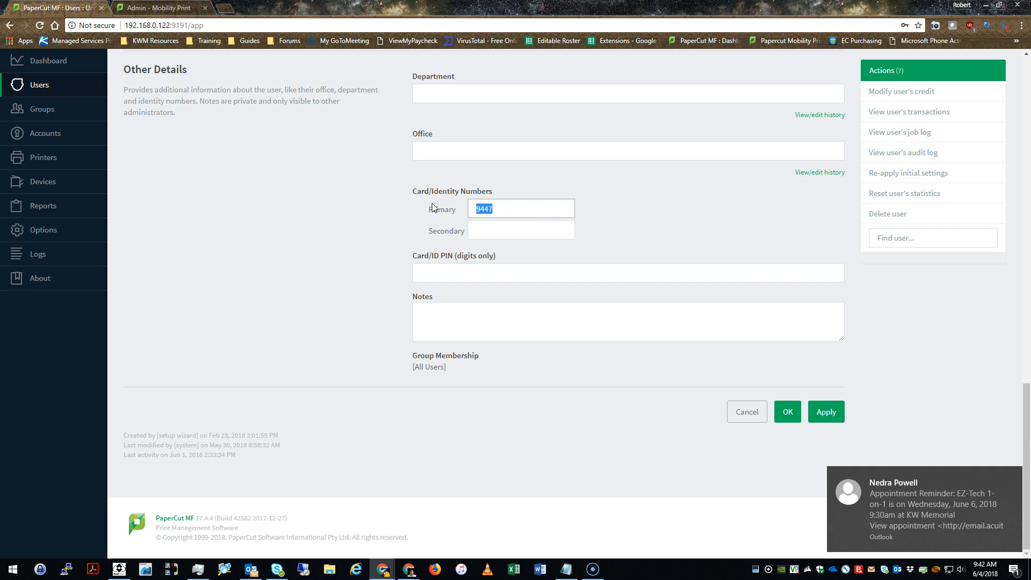
drag(553, 210, 437, 207)
key(ctrl+c)
Move the card number from the Primary to the Secondary card field and save
key(BackSpace)
click(496, 235)
key(ctrl+v)
click(519, 213)
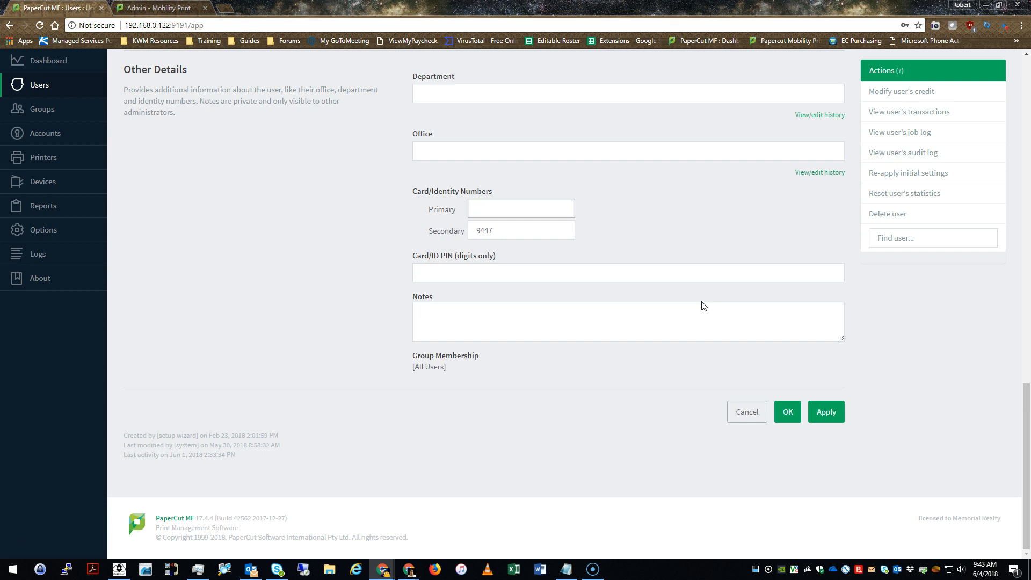
click(754, 413)
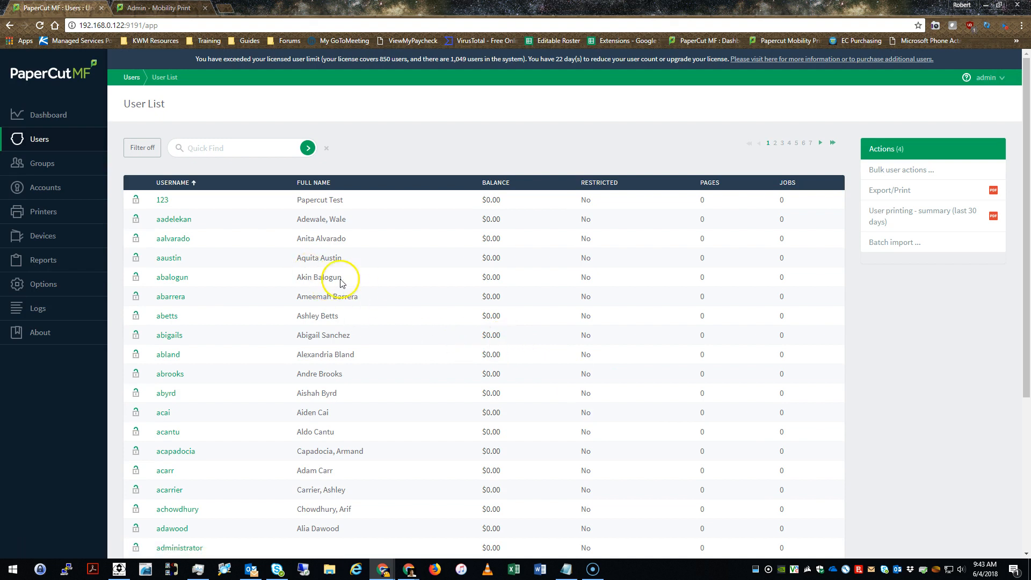
Minimize Chrome to show the Windows desktop
scroll(253, 295, down, 5)
scroll(254, 323, up, 5)
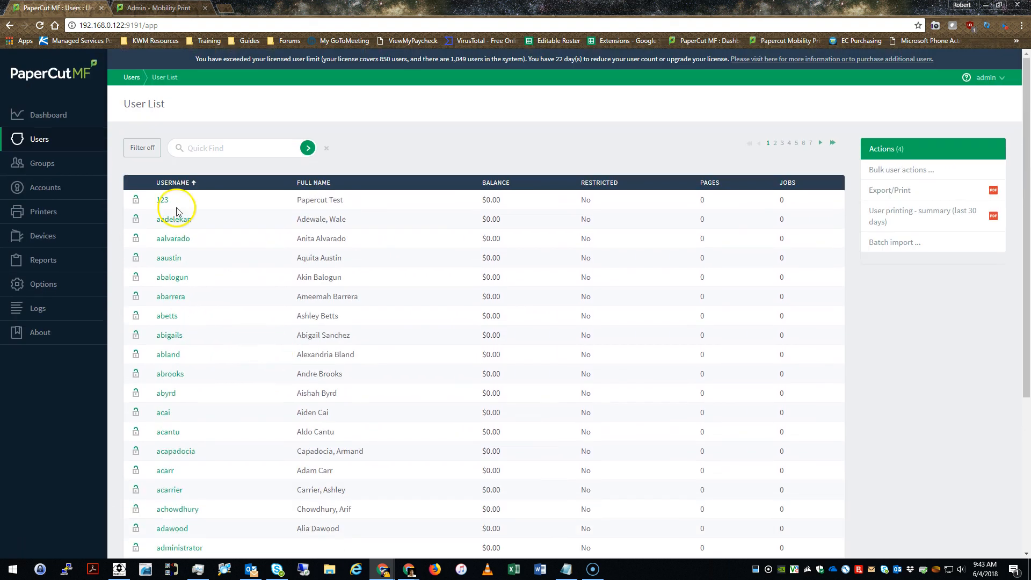
click(986, 5)
drag(571, 92, 202, 209)
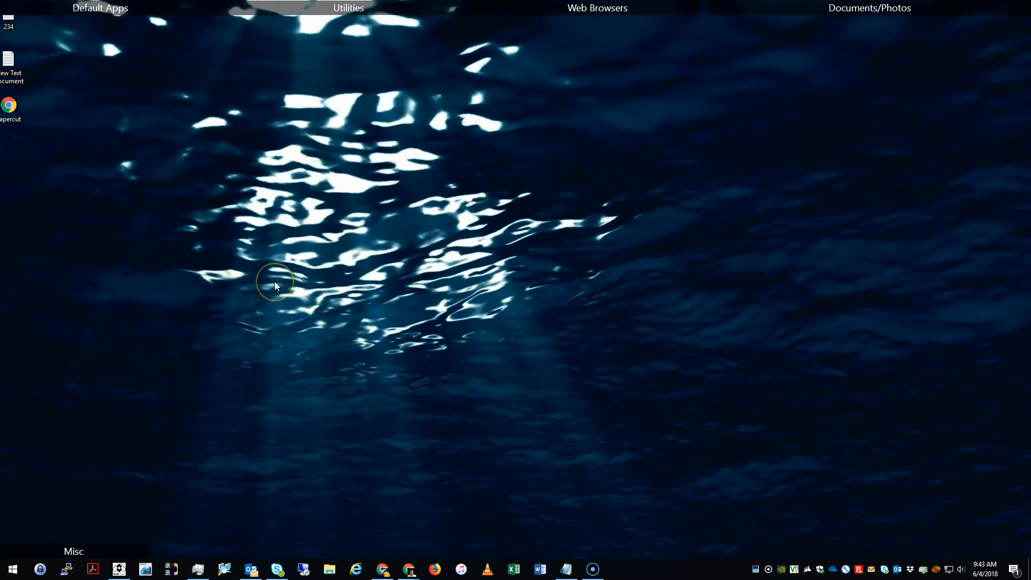
Connect by Remote Desktop to 192.168.0.122 and sign in with the account password
click(302, 568)
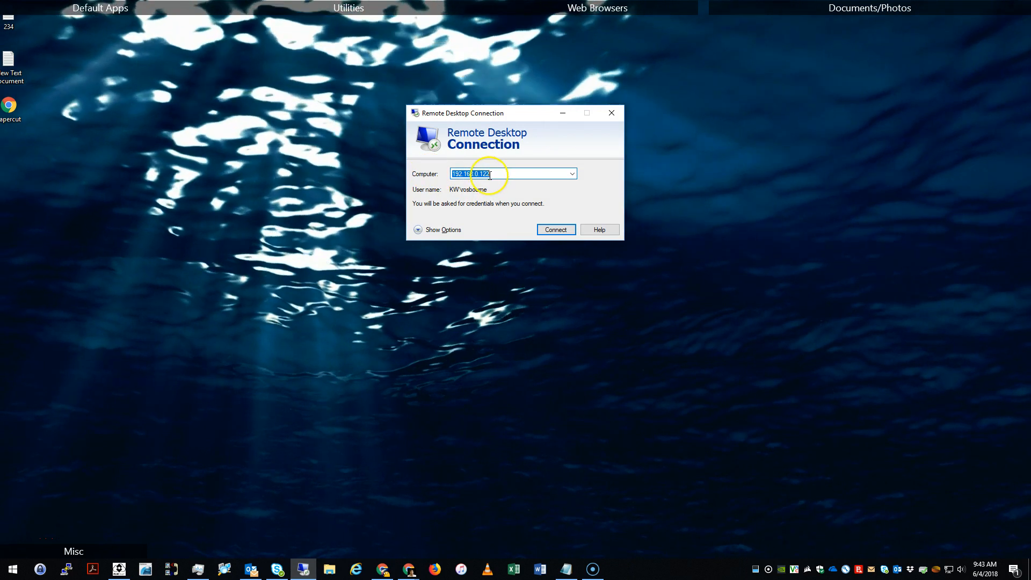
click(518, 174)
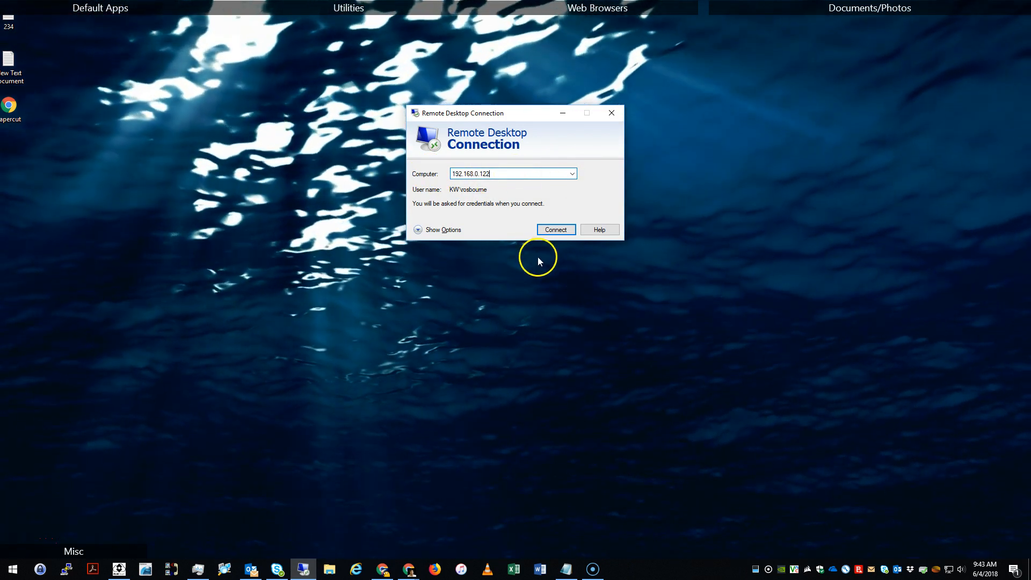
click(552, 232)
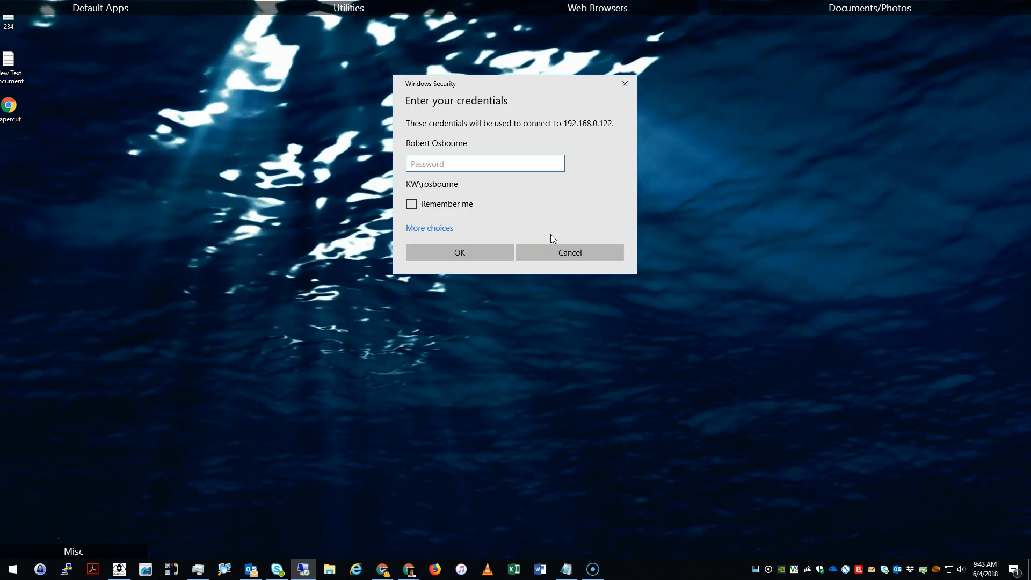
text(••••••••)
key(Return)
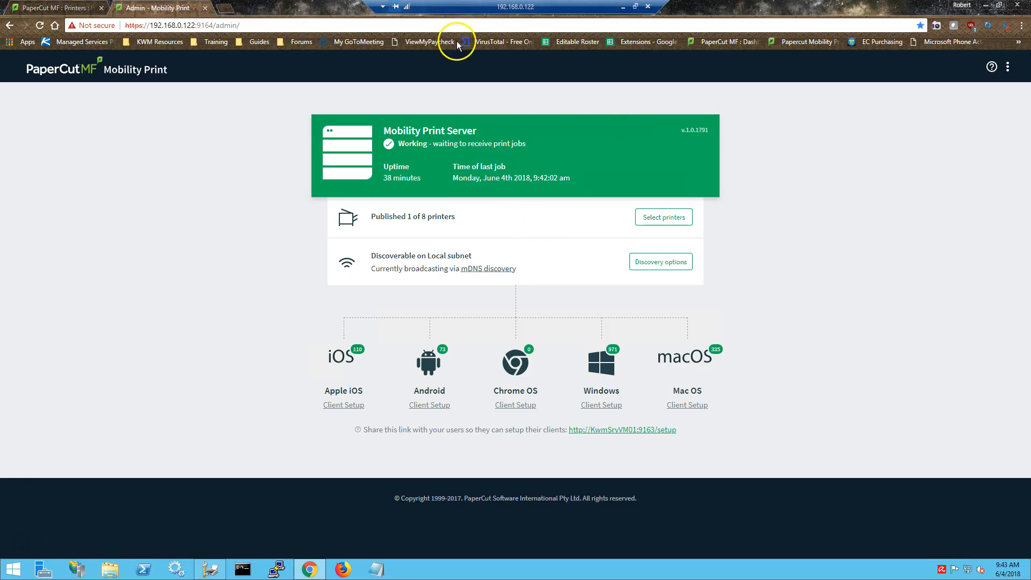
Close Chrome and the Print Management window on the remote server
click(1017, 5)
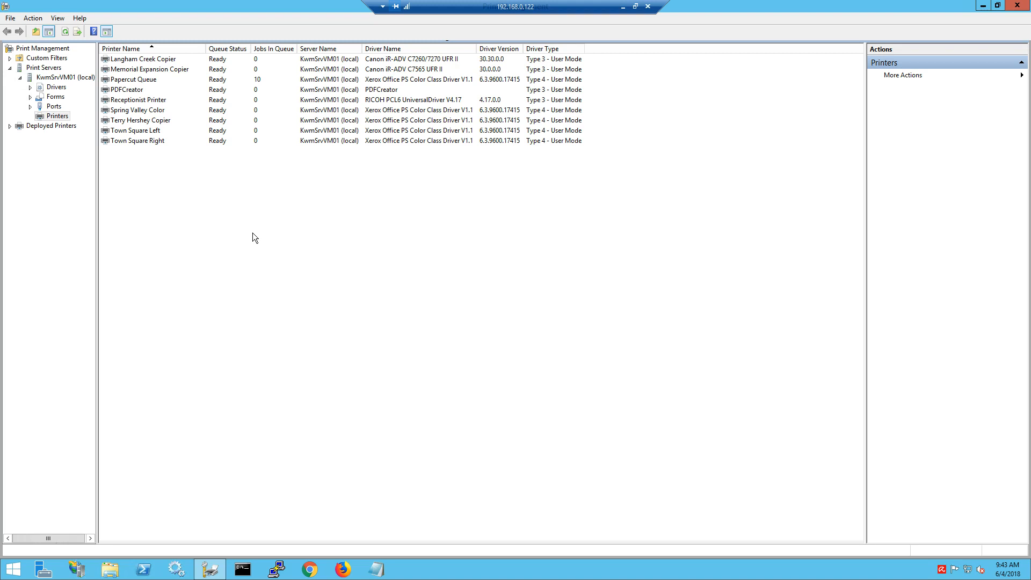
drag(582, 7, 806, 6)
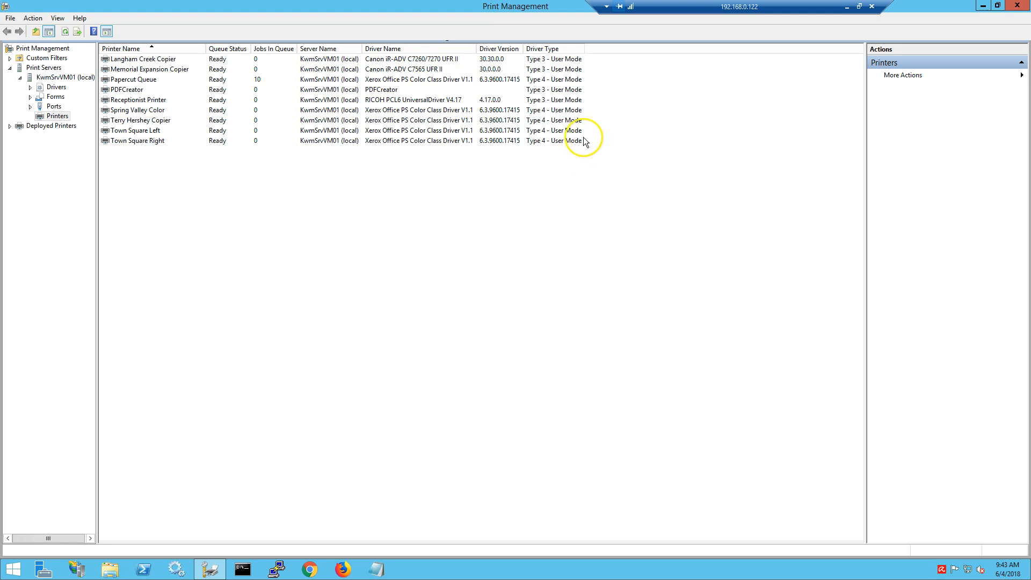
click(1019, 5)
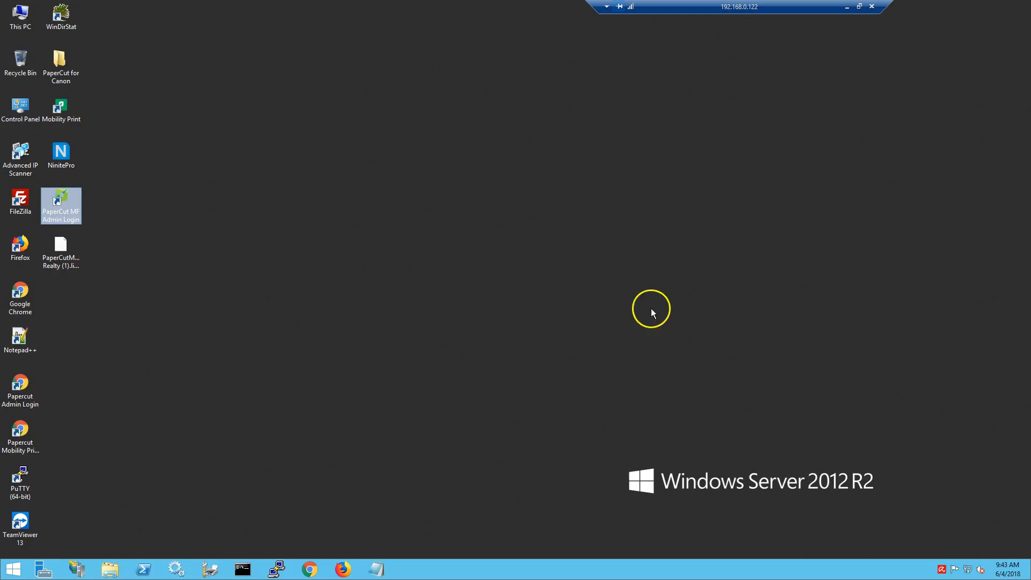
Reopen Print Management from the taskbar to show the server's printer list
click(365, 318)
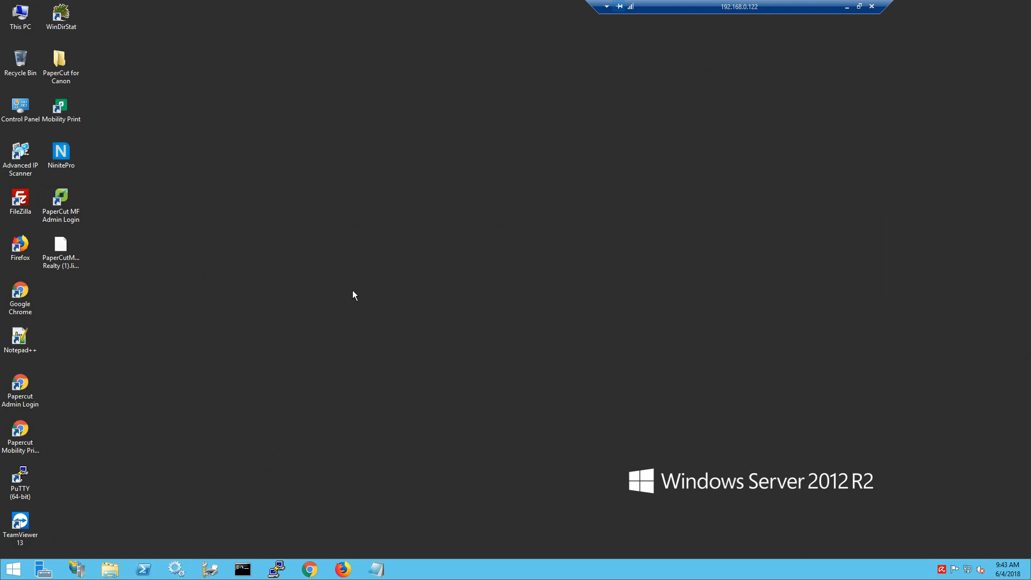
drag(65, 379, 11, 451)
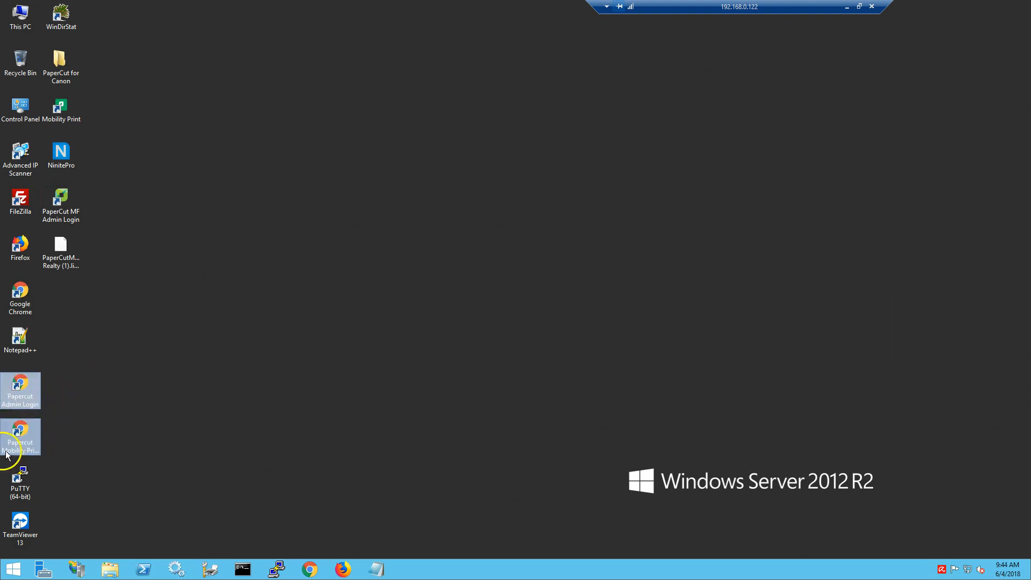
click(102, 423)
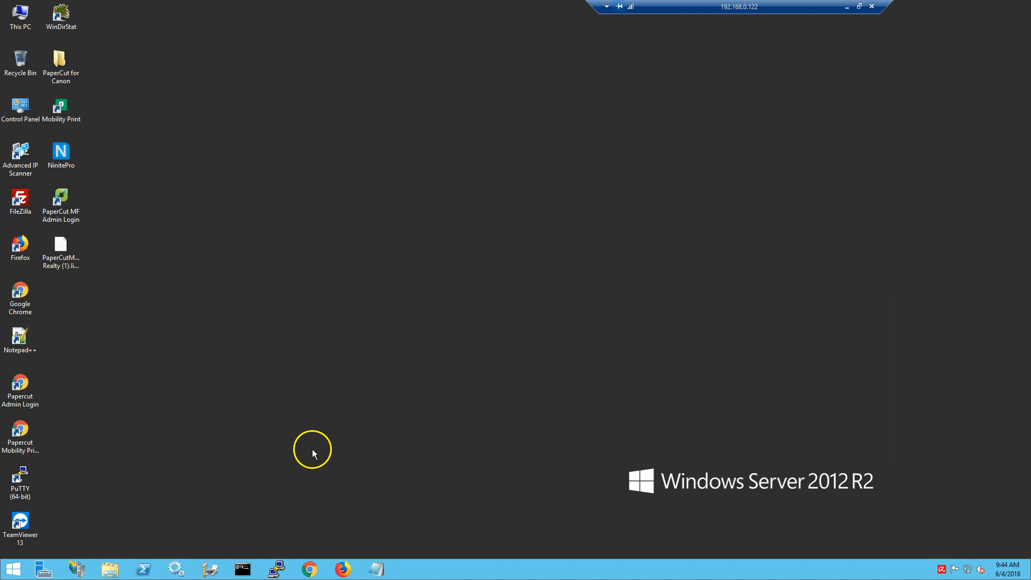
click(205, 575)
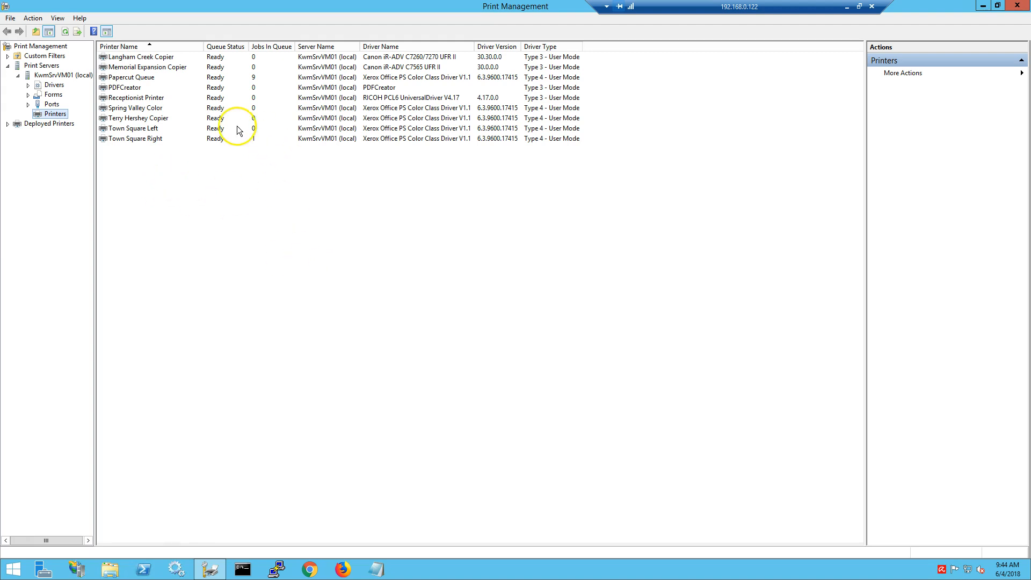
click(129, 77)
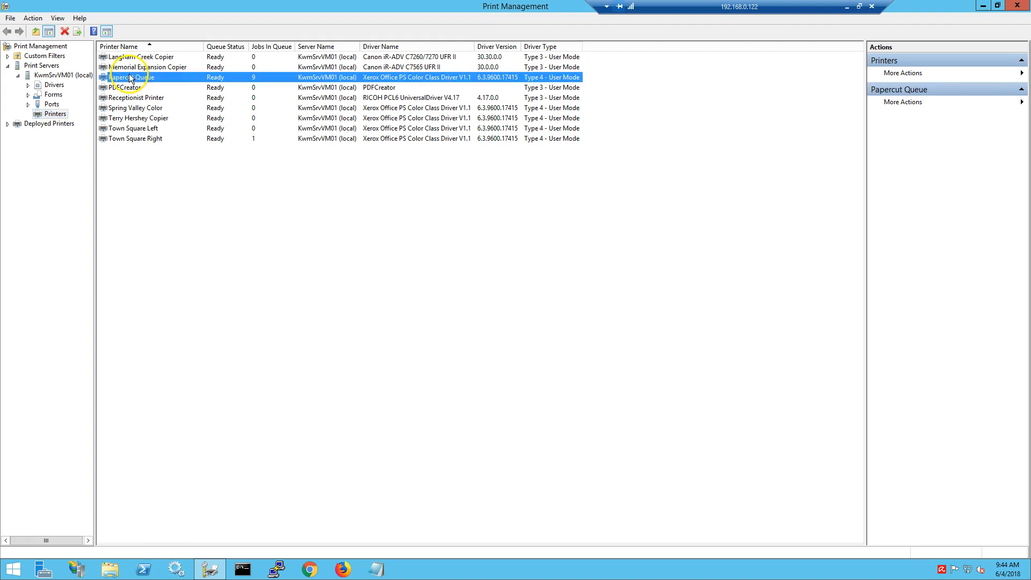
double_click(335, 80)
click(403, 104)
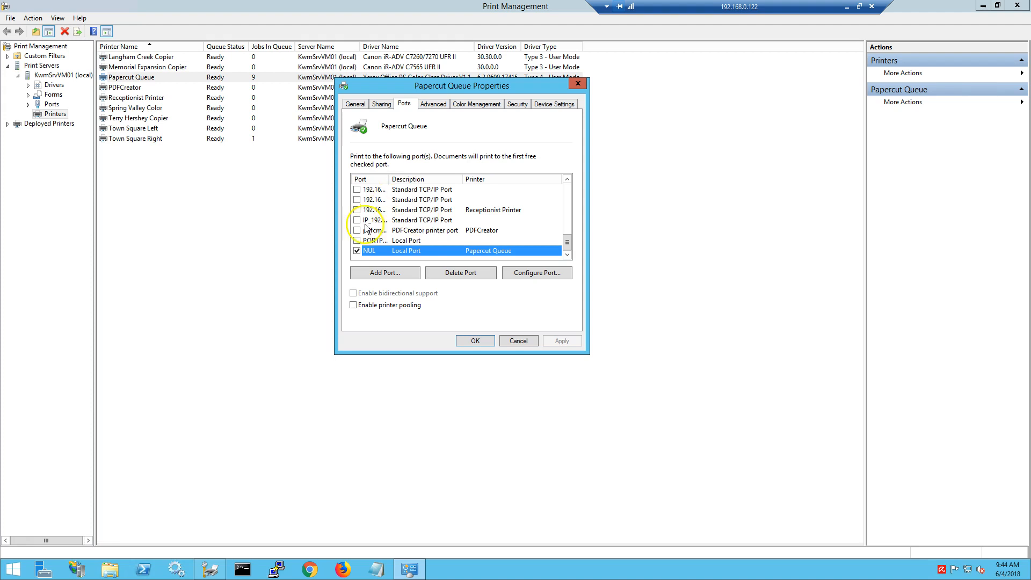
double_click(389, 180)
scroll(392, 257, down, 1)
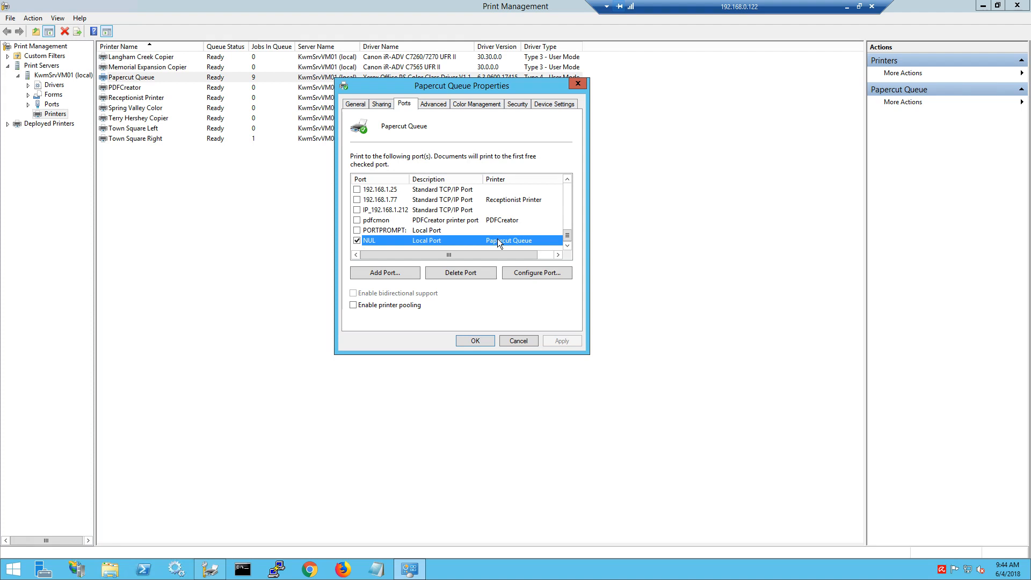
click(520, 340)
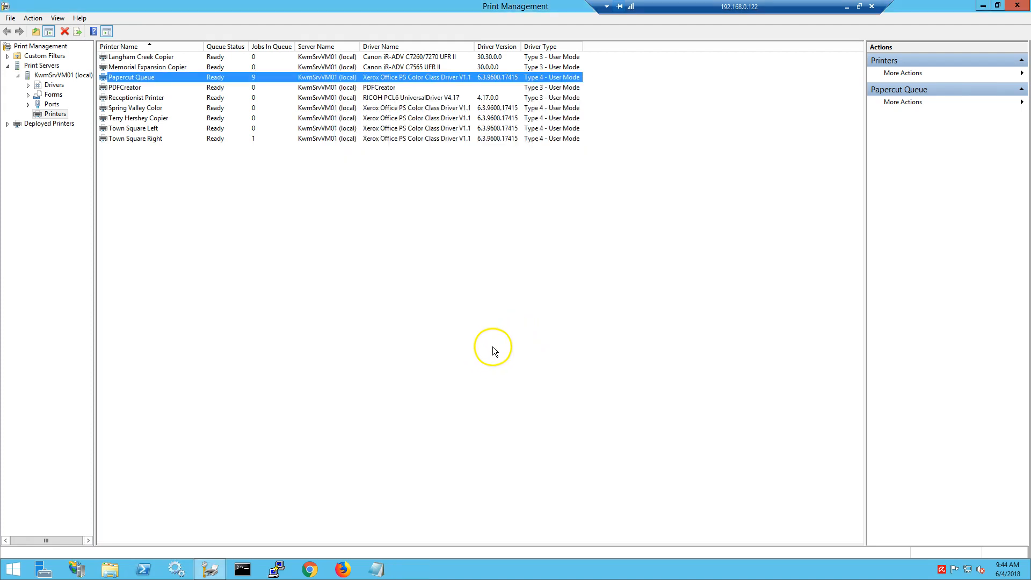